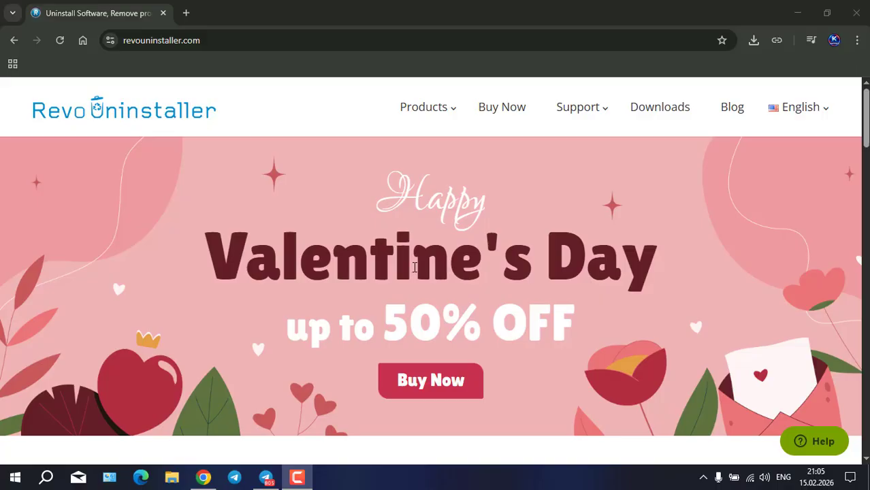
Check the Telegram channel post offering the Revo Uninstaller Free setup file revosetup.exe, then return to the Revo Uninstaller website
{"action": "left_click", "coordinate": [265, 477]}
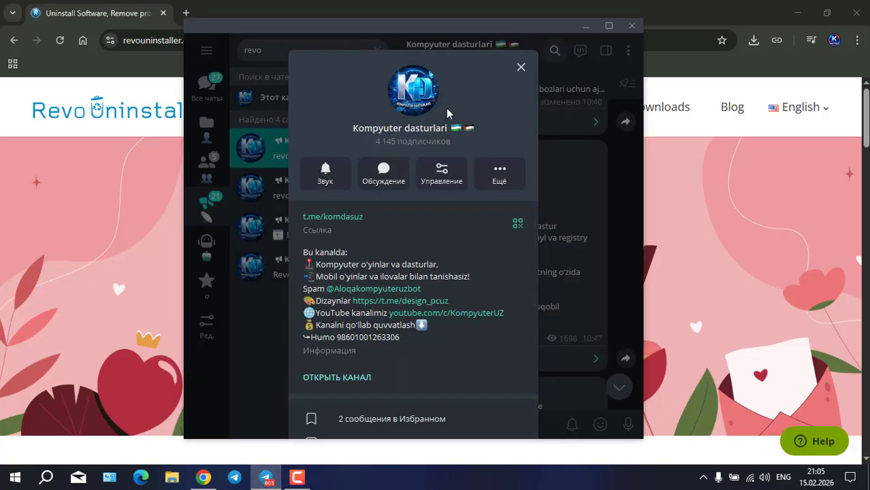
{"action": "left_click", "coordinate": [521, 67]}
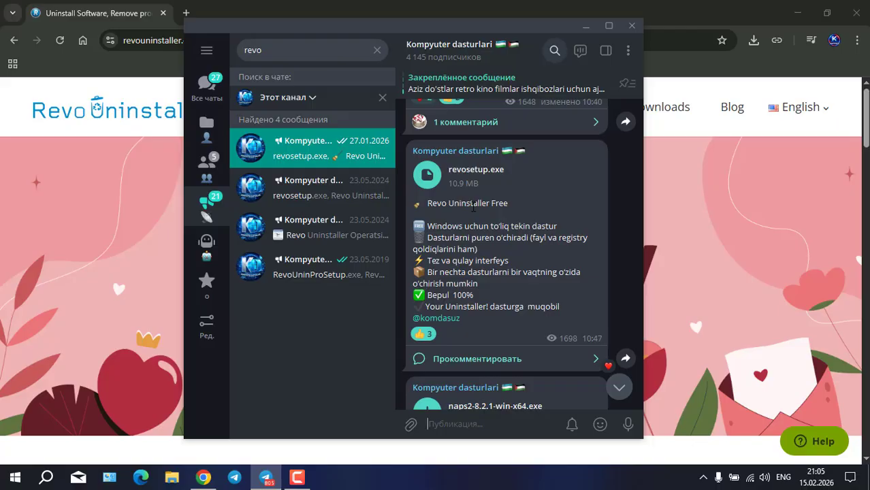
{"action": "left_click", "coordinate": [681, 24]}
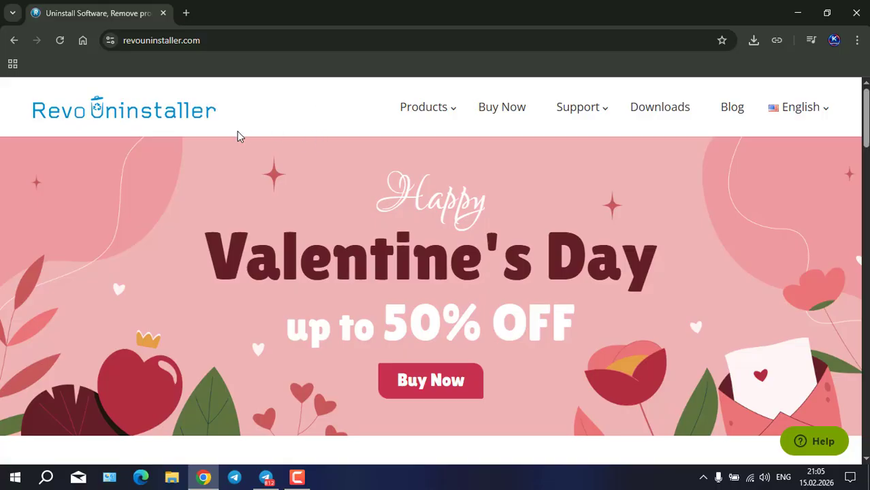
Download Revo Uninstaller FREE from the downloads page of the Revo Uninstaller website
{"action": "left_click", "coordinate": [653, 112]}
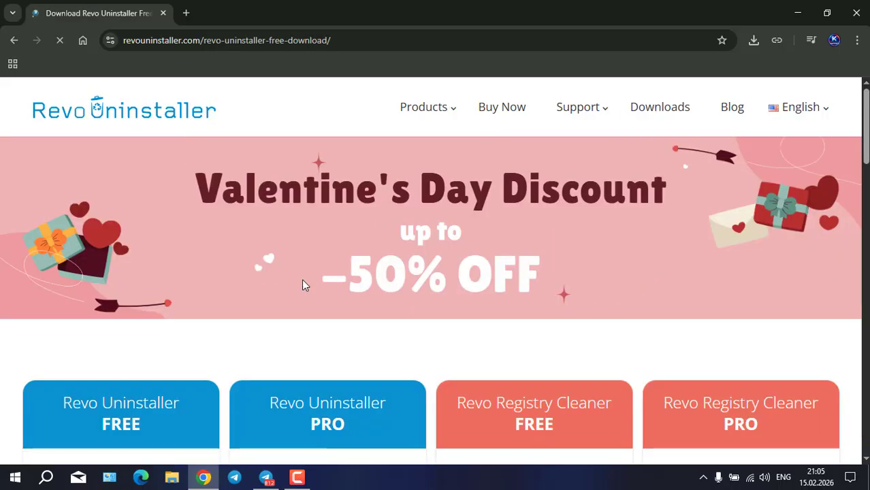
{"action": "scroll", "coordinate": [303, 284], "scroll_direction": "down", "scroll_amount": 1}
{"action": "scroll", "coordinate": [303, 285], "scroll_direction": "down", "scroll_amount": 1}
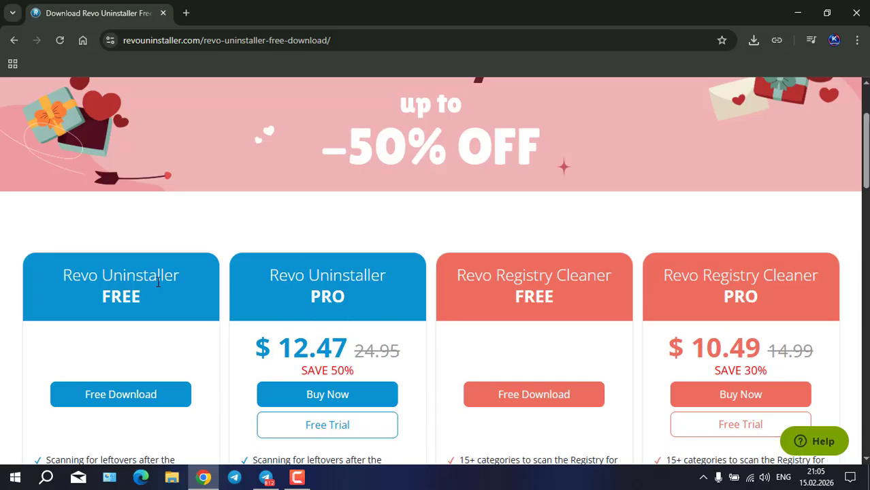
{"action": "scroll", "coordinate": [137, 300], "scroll_direction": "down", "scroll_amount": 1}
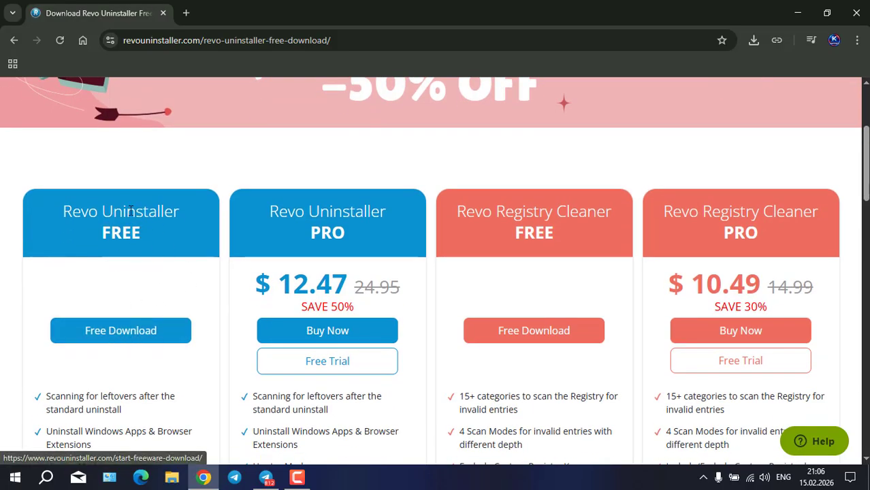
{"action": "left_click", "coordinate": [136, 334]}
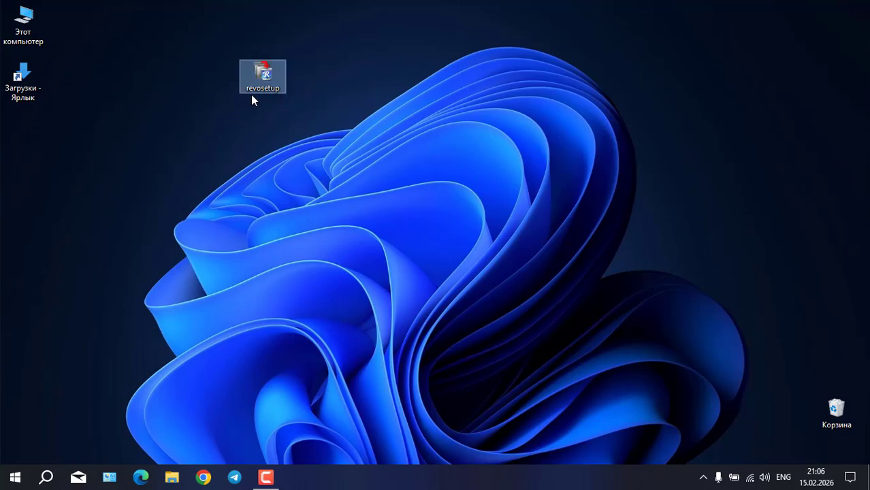
Run the revosetup installer from the desktop with Русский as the setup language and accept the license agreement
{"action": "right_click", "coordinate": [263, 72]}
{"action": "left_click", "coordinate": [317, 77]}
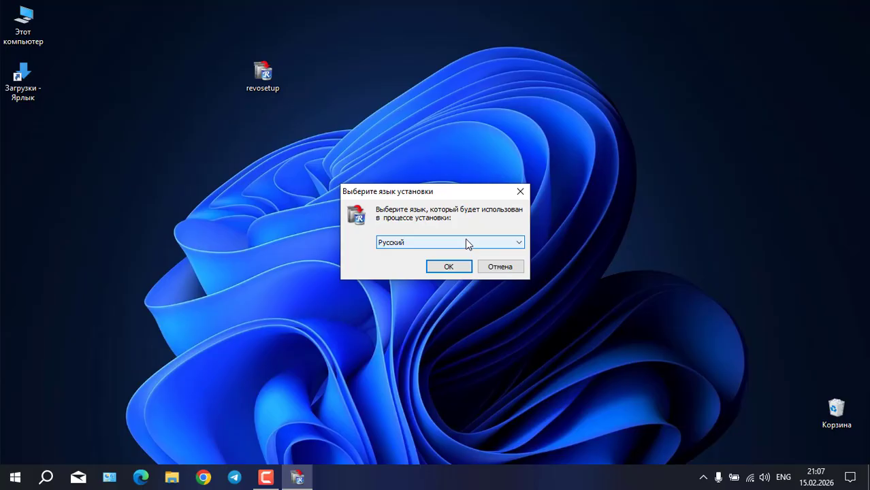
{"action": "left_click", "coordinate": [468, 243]}
{"action": "left_click", "coordinate": [453, 245]}
{"action": "left_click", "coordinate": [439, 266]}
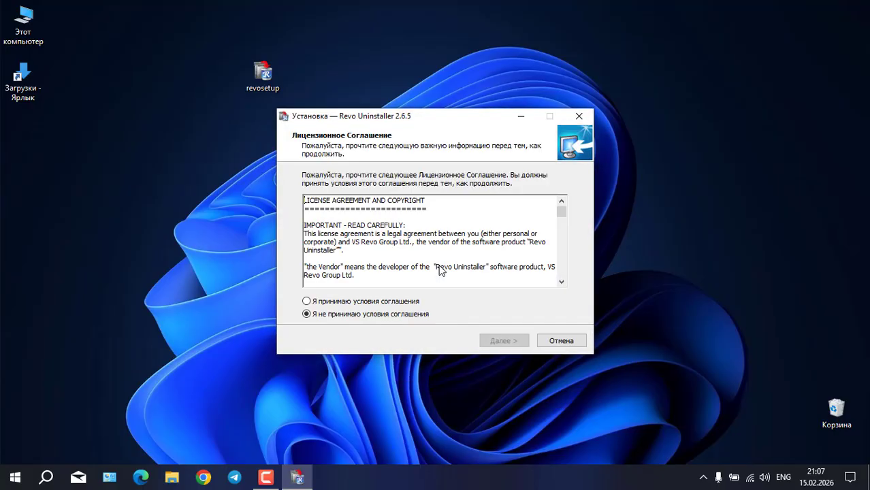
{"action": "left_click", "coordinate": [313, 304]}
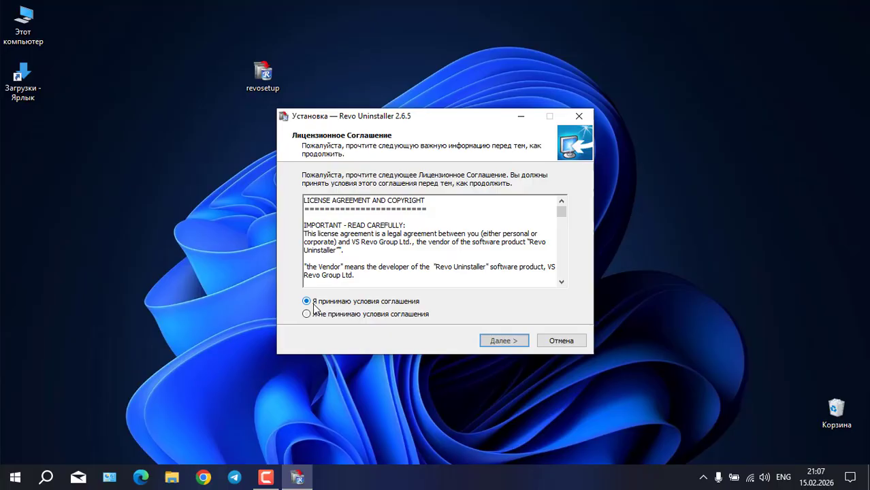
{"action": "left_click", "coordinate": [504, 340]}
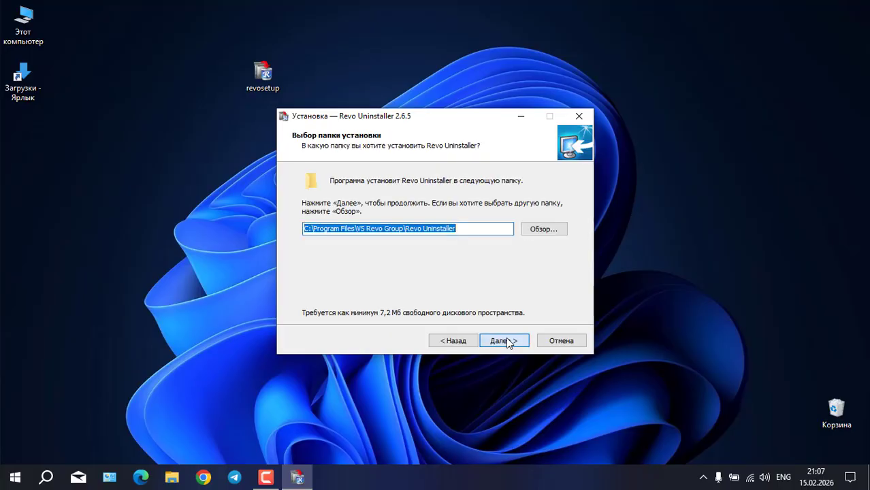
{"action": "left_click", "coordinate": [538, 230]}
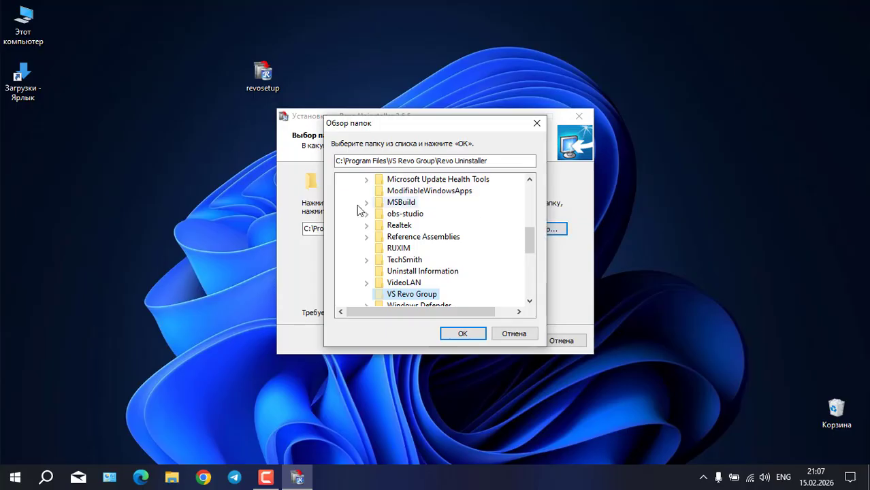
{"action": "scroll", "coordinate": [365, 208], "scroll_direction": "up", "scroll_amount": 5}
{"action": "scroll", "coordinate": [357, 212], "scroll_direction": "up", "scroll_amount": 3}
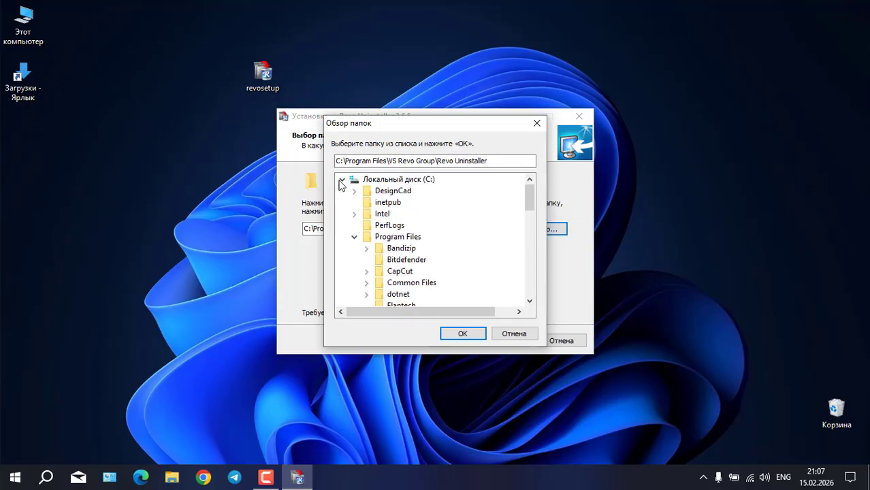
{"action": "left_click", "coordinate": [367, 179]}
{"action": "left_click", "coordinate": [342, 179]}
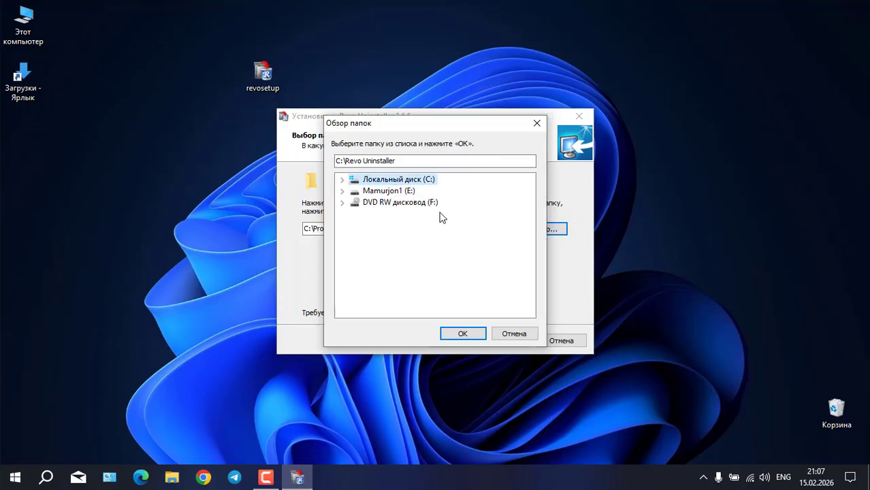
{"action": "left_click", "coordinate": [461, 332]}
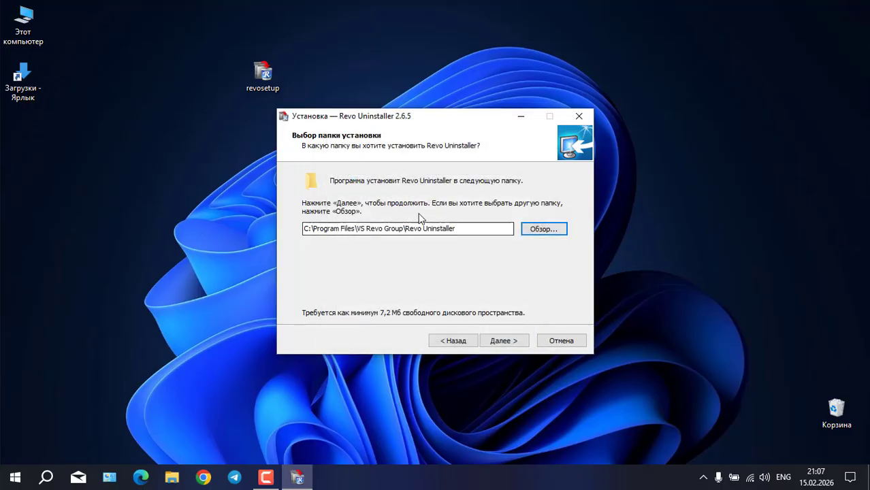
Install Revo Uninstaller in the default folder with a desktop icon, and finish the setup without launching the program
{"action": "left_click", "coordinate": [505, 339]}
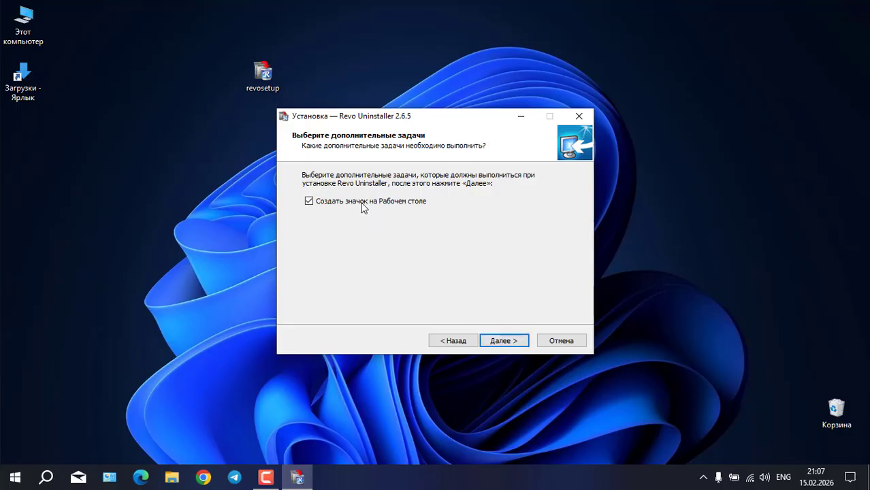
{"action": "left_click", "coordinate": [507, 344]}
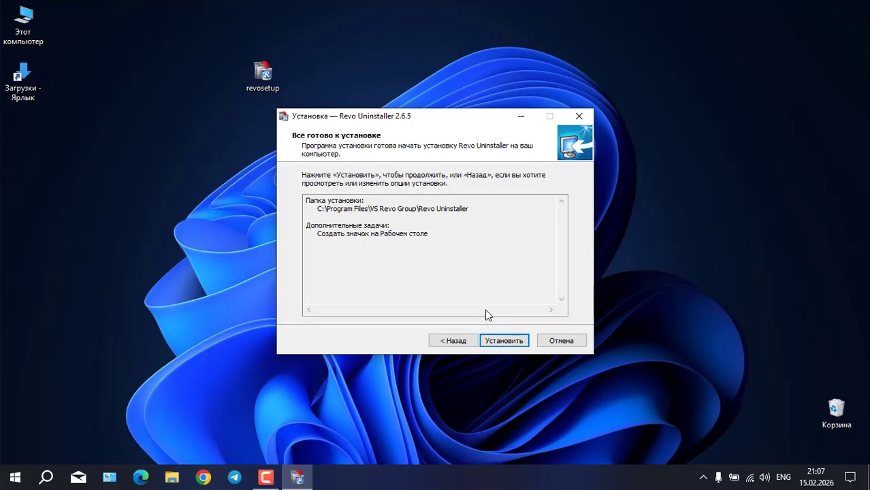
{"action": "left_click", "coordinate": [496, 342]}
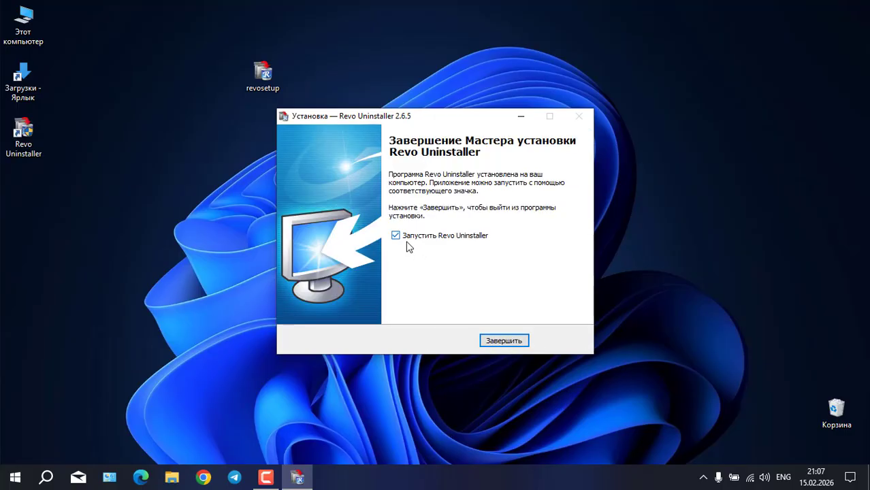
{"action": "left_click", "coordinate": [398, 238]}
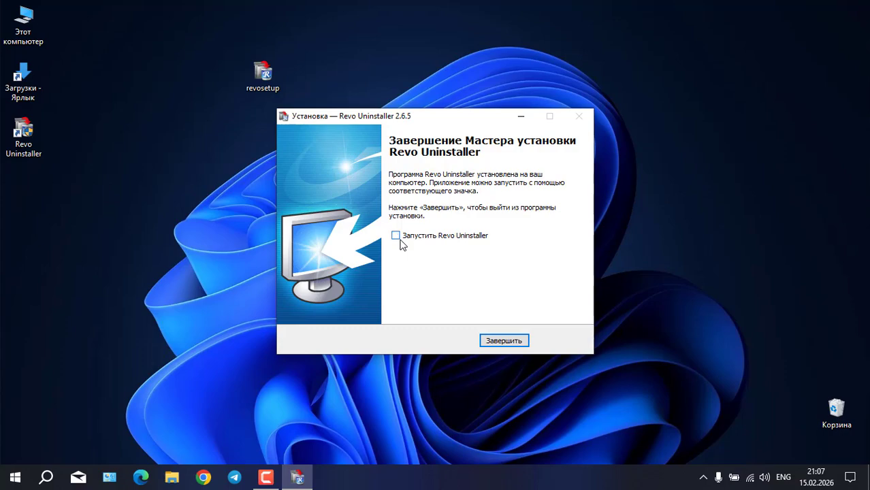
{"action": "left_click", "coordinate": [504, 340]}
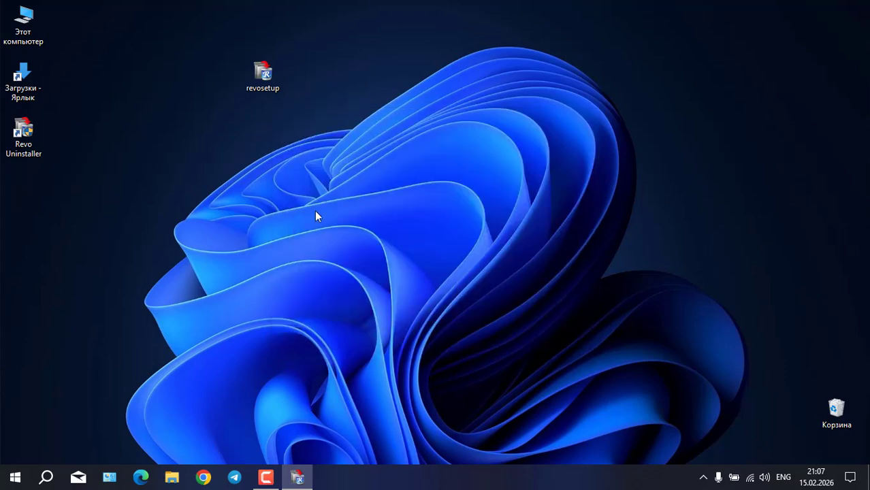
Launch Revo Uninstaller from the desktop and look through its list of installed programs
{"action": "double_click", "coordinate": [24, 134]}
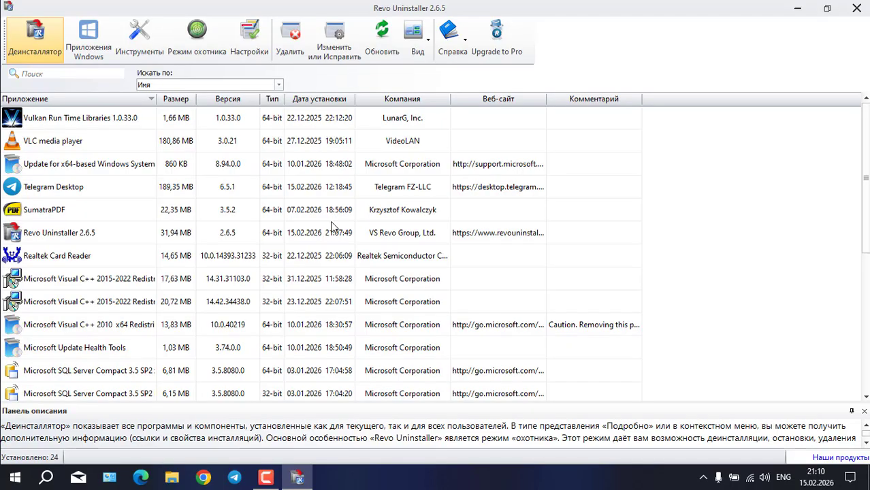
{"action": "left_click", "coordinate": [141, 213]}
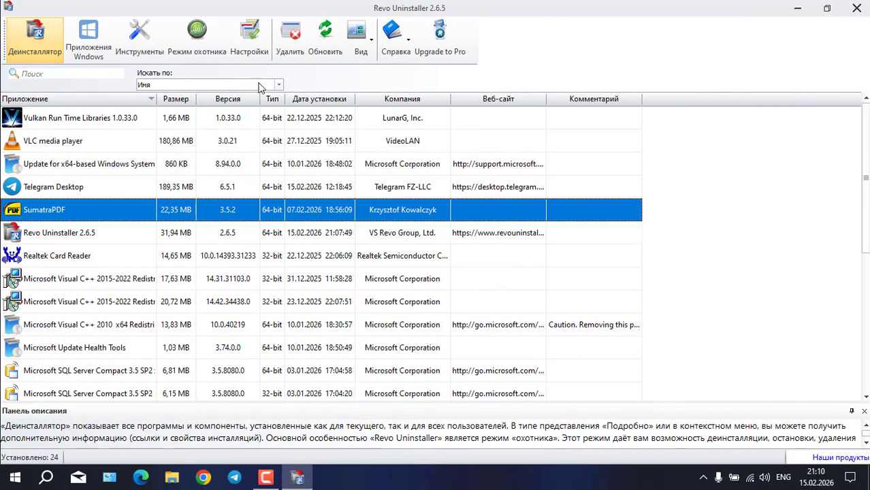
{"action": "left_click", "coordinate": [122, 121]}
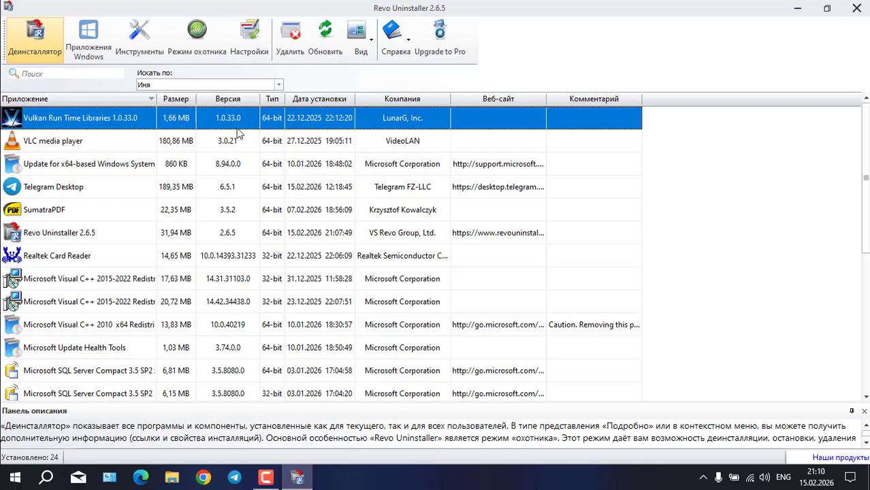
{"action": "scroll", "coordinate": [175, 347], "scroll_direction": "down", "scroll_amount": 3}
{"action": "scroll", "coordinate": [175, 347], "scroll_direction": "up", "scroll_amount": 3}
{"action": "scroll", "coordinate": [209, 260], "scroll_direction": "down", "scroll_amount": 4}
{"action": "scroll", "coordinate": [177, 249], "scroll_direction": "up", "scroll_amount": 3}
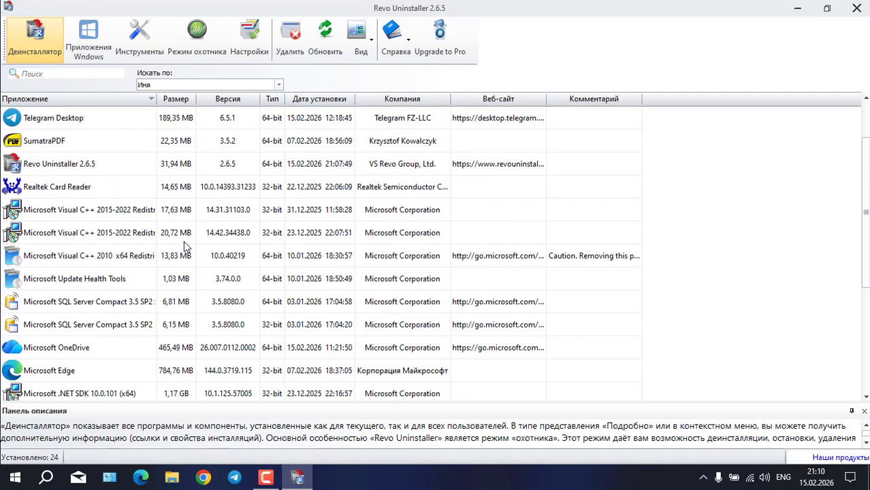
{"action": "scroll", "coordinate": [136, 286], "scroll_direction": "down", "scroll_amount": 3}
Uninstall Adobe Photoshop 2020 version 21.2.4 with the system restore point option enabled, confirming its complete removal
{"action": "left_click", "coordinate": [102, 373]}
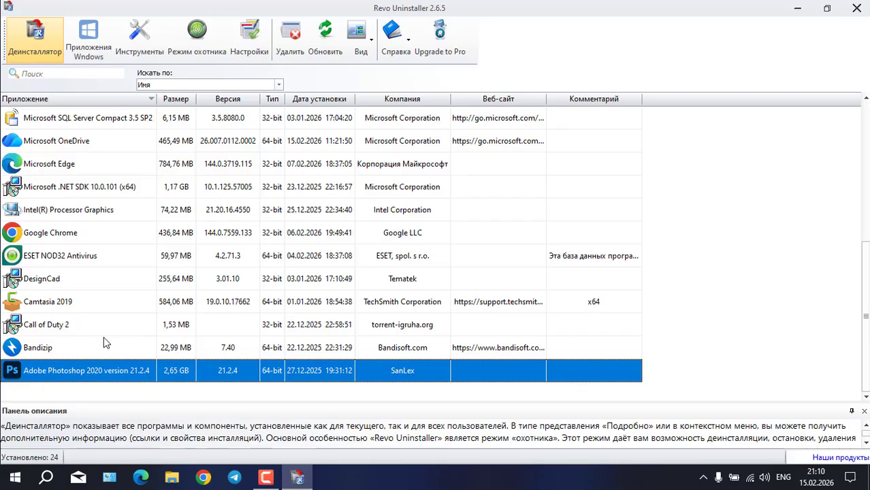
{"action": "right_click", "coordinate": [100, 375]}
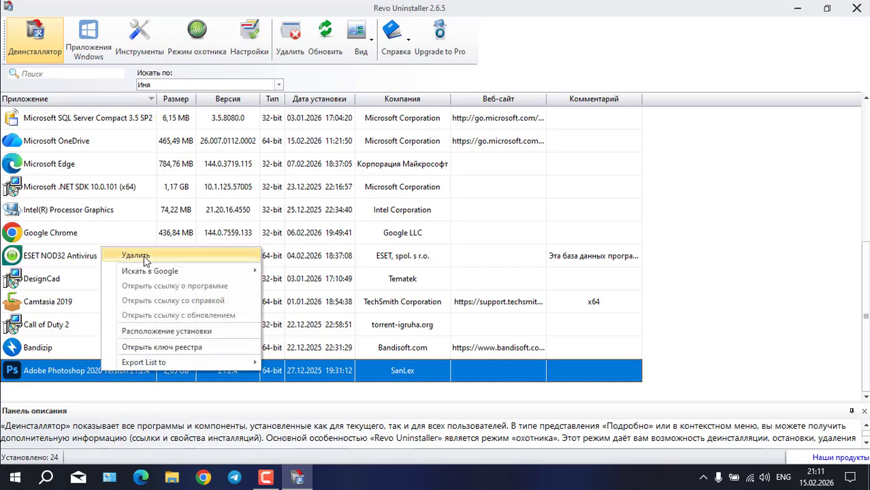
{"action": "left_click", "coordinate": [296, 45]}
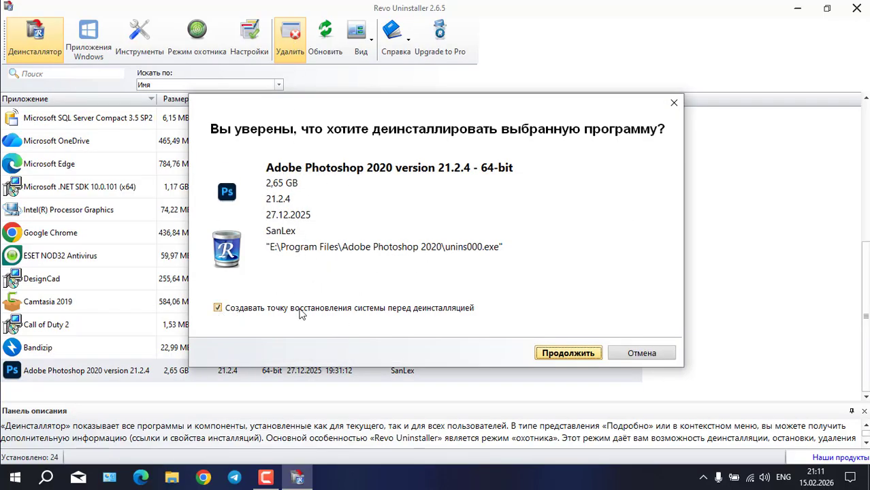
{"action": "left_click", "coordinate": [218, 311]}
{"action": "left_click", "coordinate": [219, 311]}
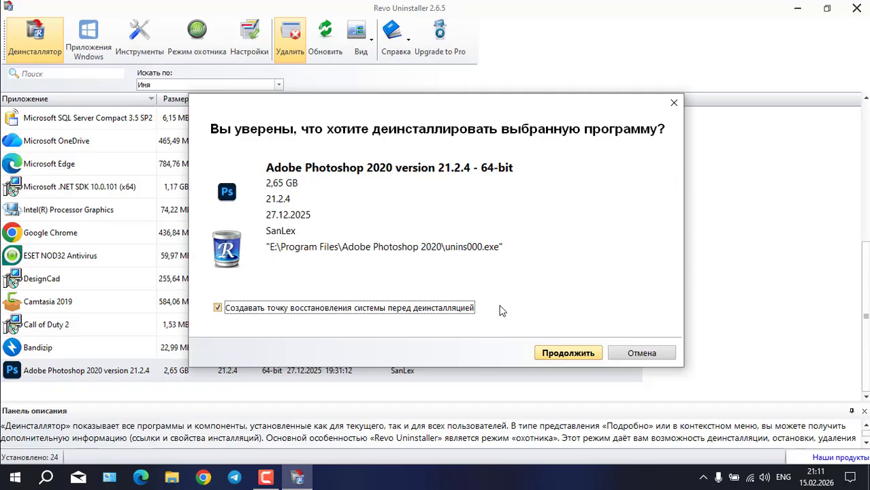
{"action": "left_click", "coordinate": [558, 355]}
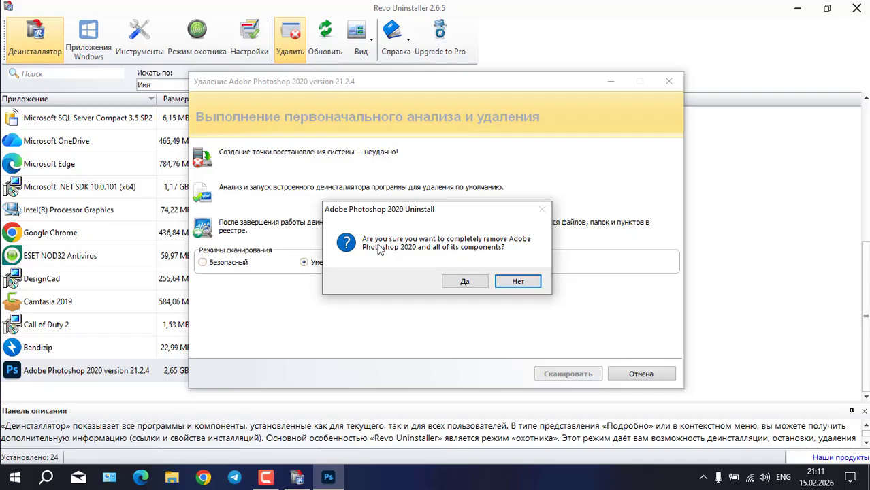
{"action": "left_click", "coordinate": [463, 282]}
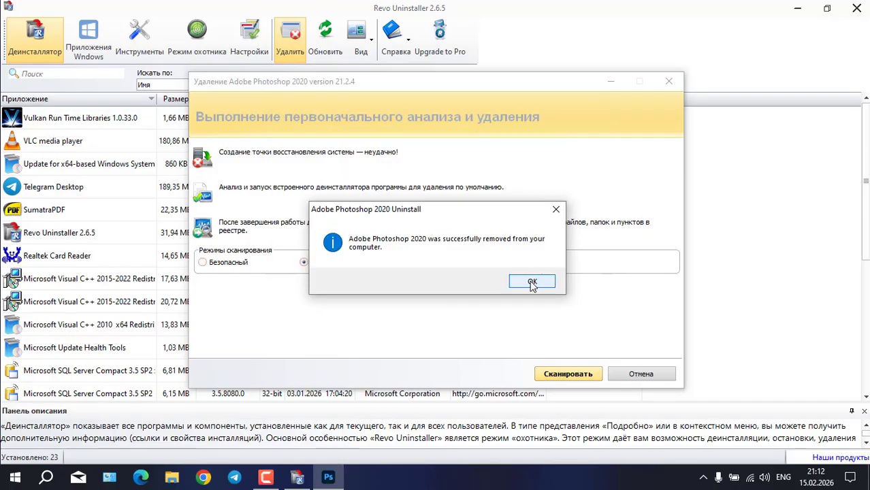
{"action": "left_click", "coordinate": [535, 283]}
{"action": "left_click", "coordinate": [532, 283]}
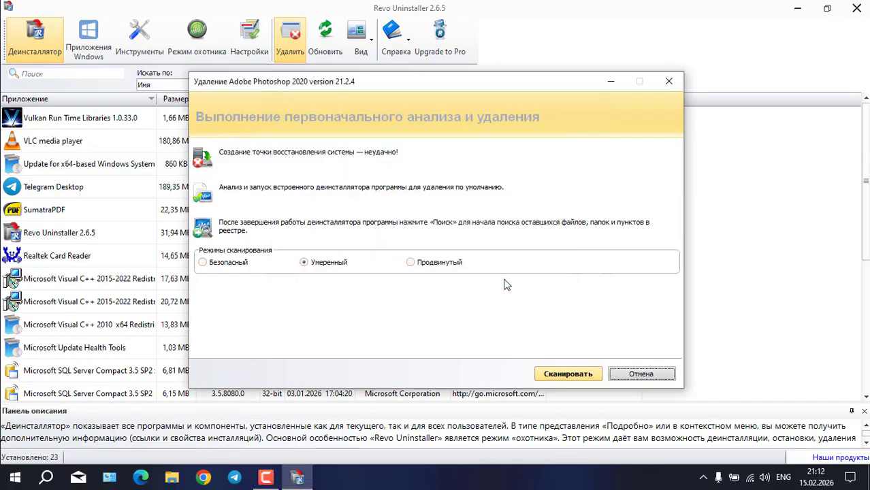
Set the scanning mode for the Photoshop leftovers to Продвинутый
{"action": "left_click", "coordinate": [333, 264]}
{"action": "left_click", "coordinate": [432, 264]}
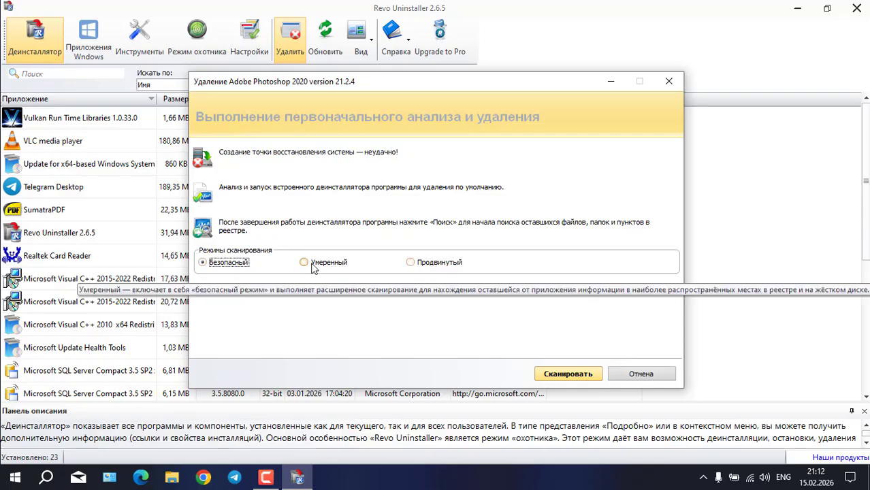
{"action": "left_click", "coordinate": [303, 263]}
{"action": "left_click", "coordinate": [441, 266]}
{"action": "left_click", "coordinate": [243, 268]}
{"action": "left_click", "coordinate": [312, 266]}
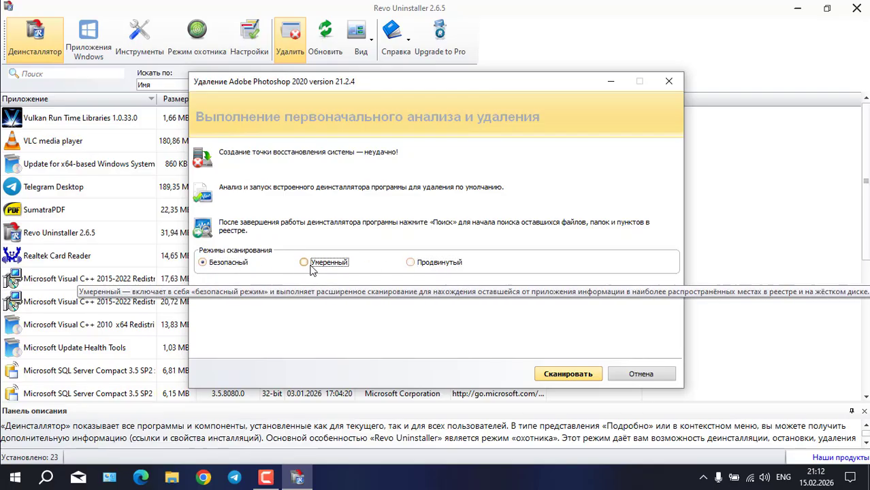
{"action": "left_click", "coordinate": [447, 266]}
{"action": "left_click", "coordinate": [240, 263]}
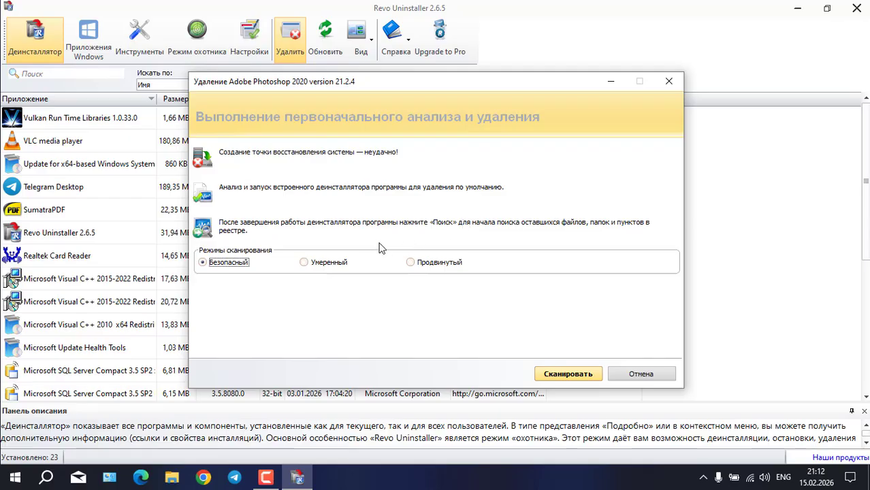
{"action": "left_click", "coordinate": [319, 262]}
{"action": "left_click", "coordinate": [418, 263]}
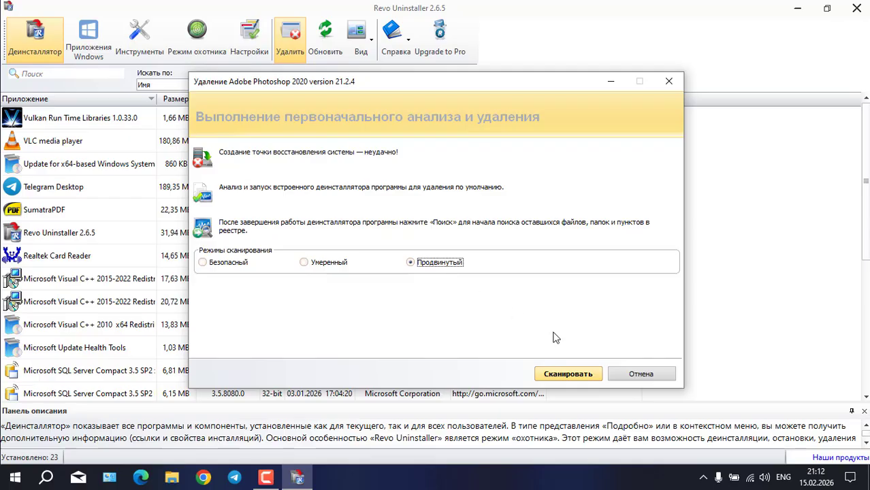
Scan for Photoshop leftovers, review the found registry entries, and mark the whole Classes branch under HKEY_CURRENT_USER\SOFTWARE
{"action": "left_click", "coordinate": [560, 378]}
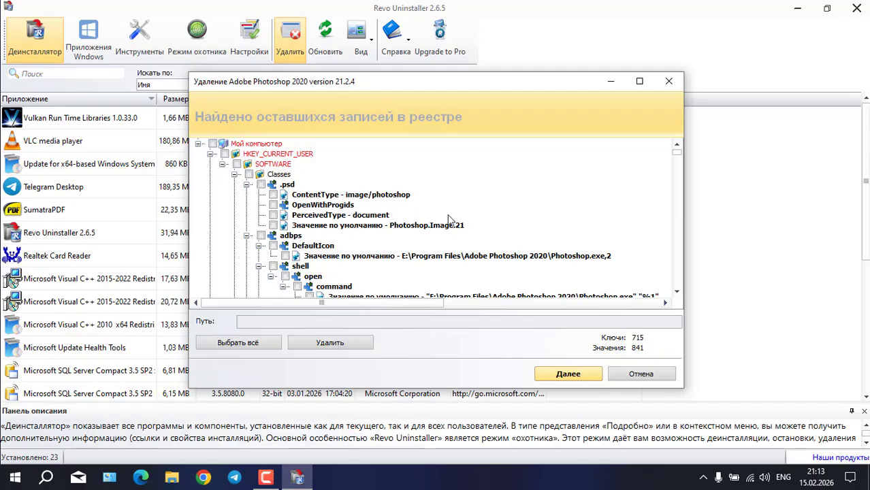
{"action": "scroll", "coordinate": [447, 218], "scroll_direction": "down", "scroll_amount": 10}
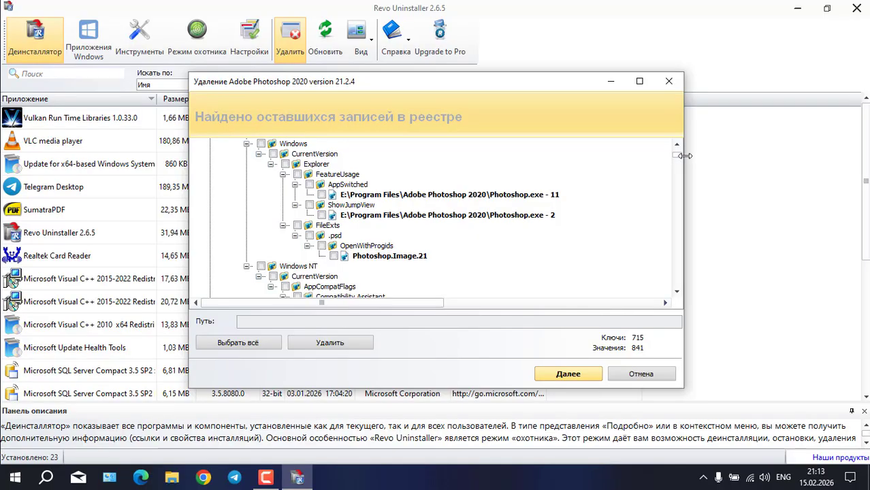
{"action": "left_click_drag", "start_coordinate": [677, 156], "coordinate": [659, 155]}
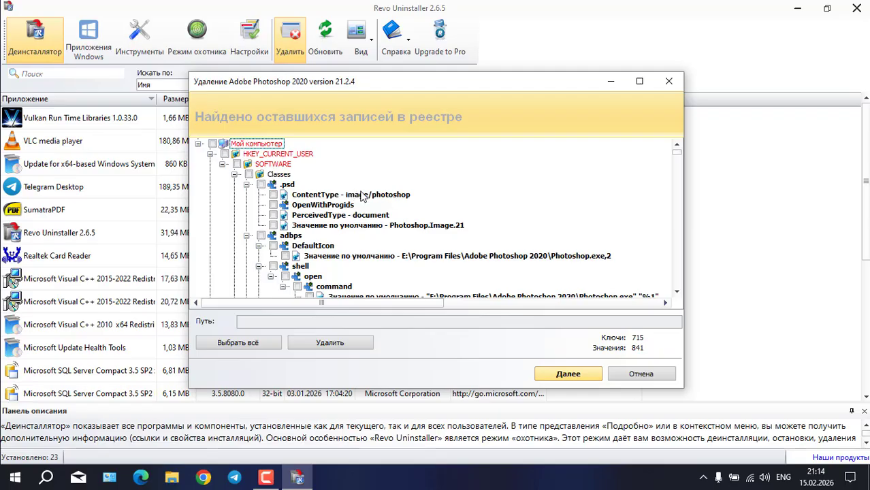
{"action": "left_click", "coordinate": [340, 196]}
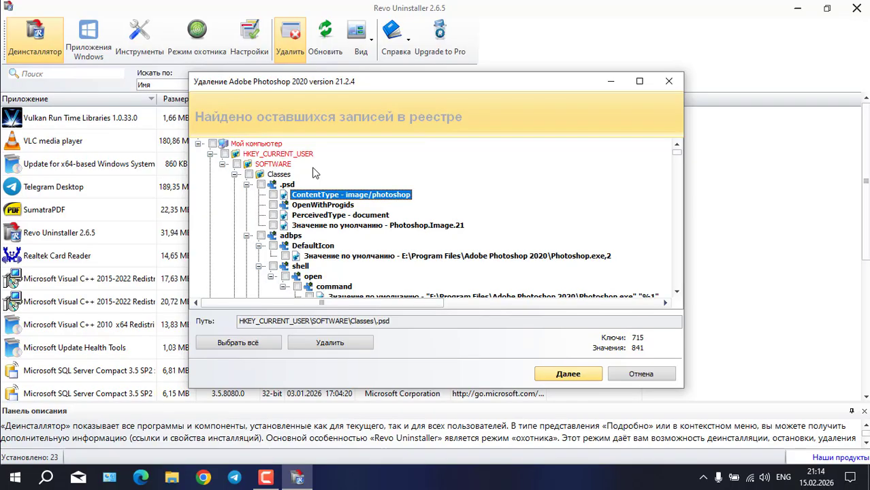
{"action": "left_click", "coordinate": [249, 175]}
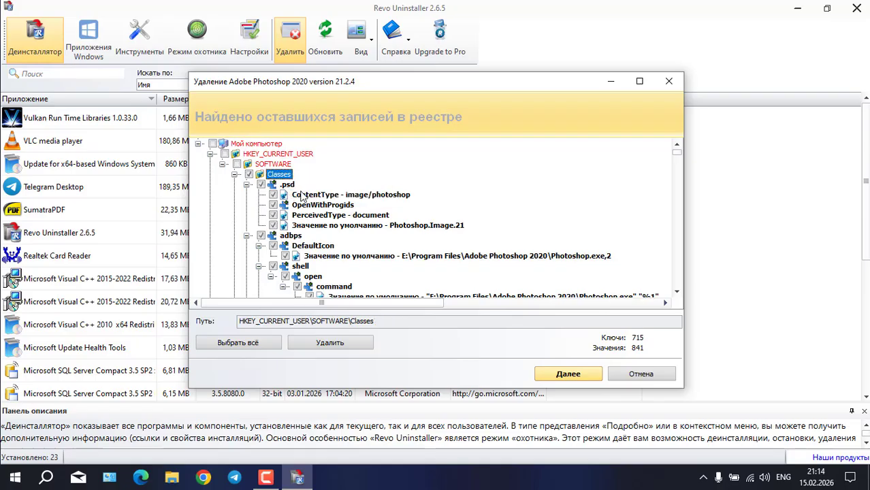
Mark the Photoshop.exe values under AppSwitched and ShowJumpView and the Photoshop.Image.21 value under OpenWithProgids
{"action": "scroll", "coordinate": [304, 204], "scroll_direction": "down", "scroll_amount": 3}
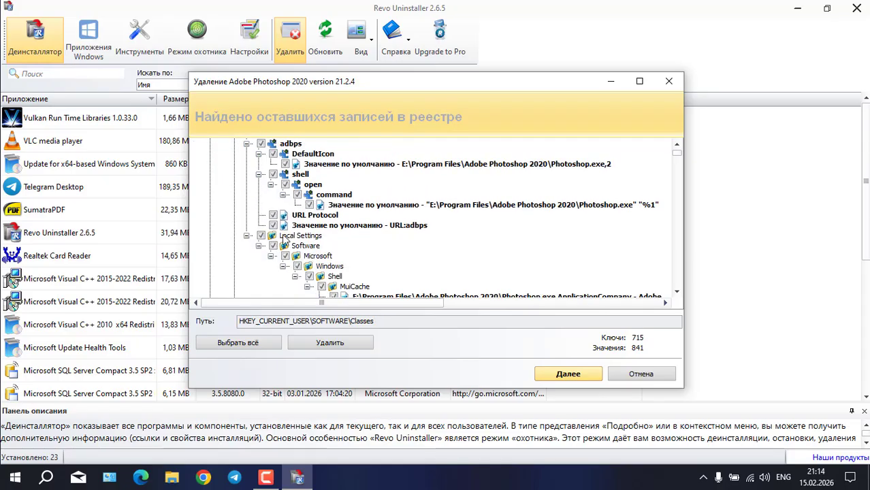
{"action": "scroll", "coordinate": [251, 199], "scroll_direction": "down", "scroll_amount": 4}
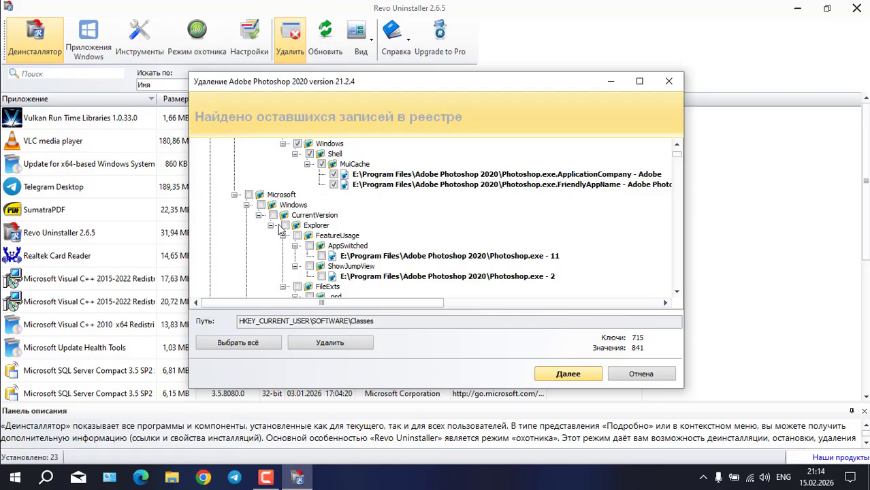
{"action": "left_click", "coordinate": [311, 247]}
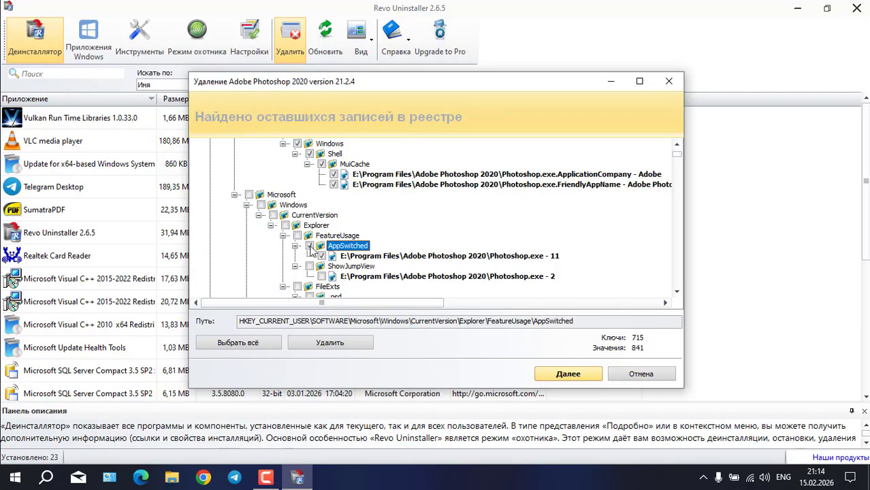
{"action": "left_click", "coordinate": [321, 256]}
{"action": "left_click", "coordinate": [321, 256]}
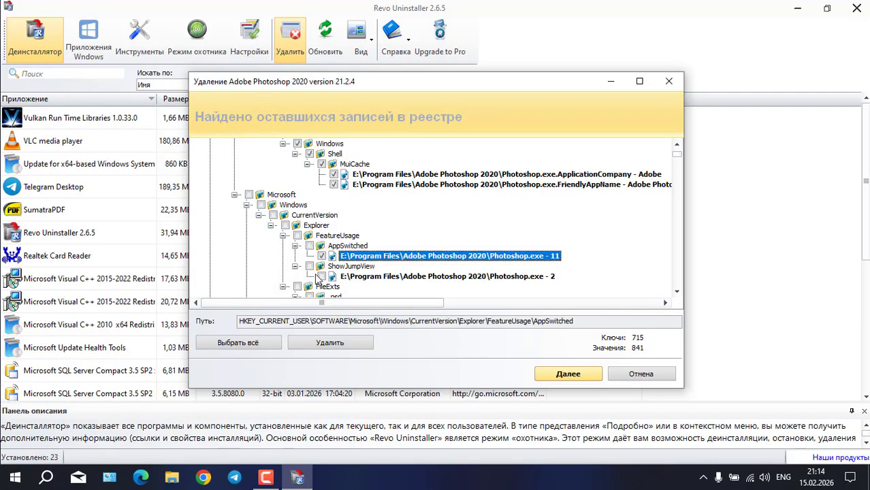
{"action": "left_click", "coordinate": [322, 276]}
{"action": "scroll", "coordinate": [388, 253], "scroll_direction": "down", "scroll_amount": 2}
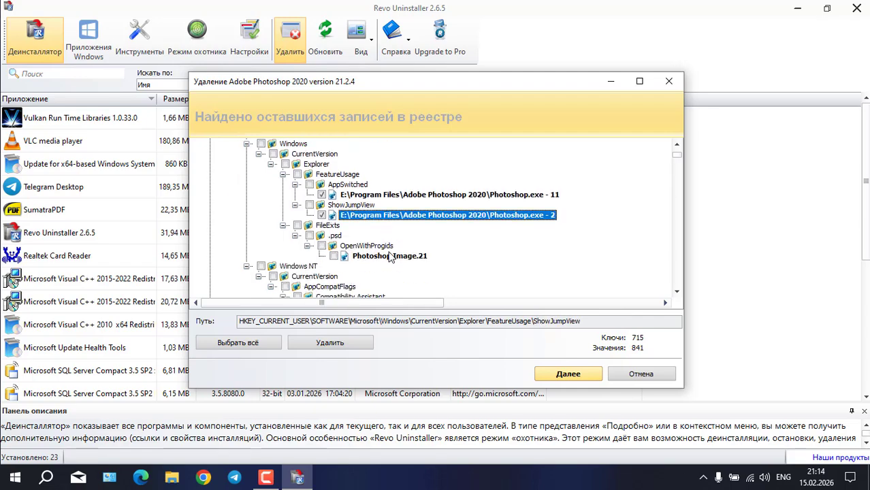
{"action": "left_click", "coordinate": [334, 256]}
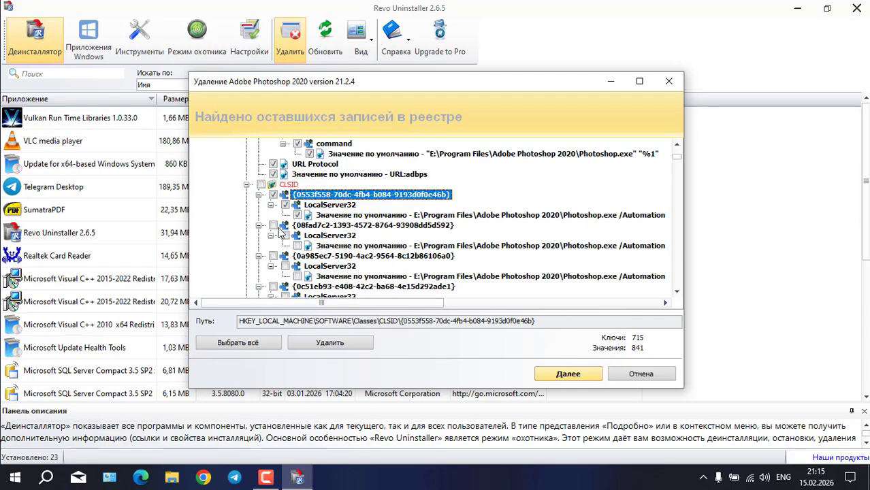
Mark the CLSID keys starting with 08fad7c2, 0a985ec7 and 0c51eb93 under HKEY_LOCAL_MACHINE\SOFTWARE\Classes
{"action": "left_click", "coordinate": [273, 226]}
{"action": "scroll", "coordinate": [279, 231], "scroll_direction": "down", "scroll_amount": 1}
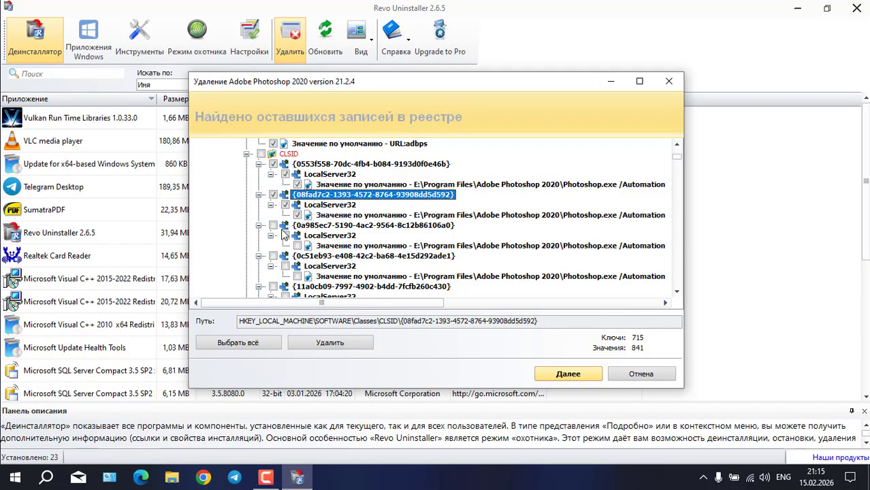
{"action": "left_click", "coordinate": [272, 225]}
{"action": "left_click", "coordinate": [273, 255]}
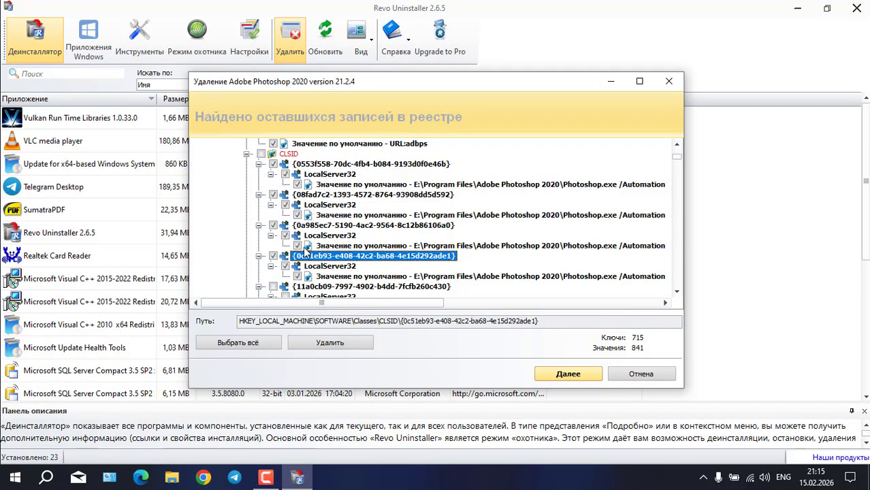
Check the marked registry leftovers down to the end of the list and delete them, confirming the removal
{"action": "scroll", "coordinate": [439, 201], "scroll_direction": "down", "scroll_amount": 10}
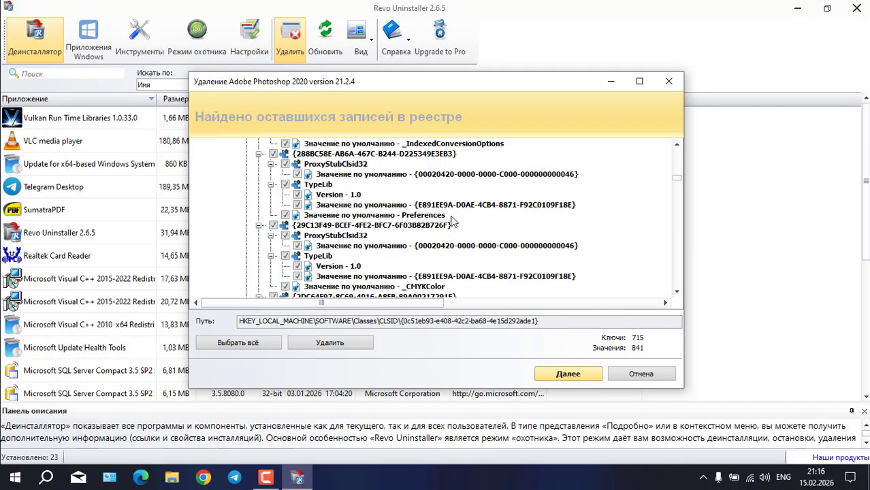
{"action": "scroll", "coordinate": [395, 221], "scroll_direction": "down", "scroll_amount": 1}
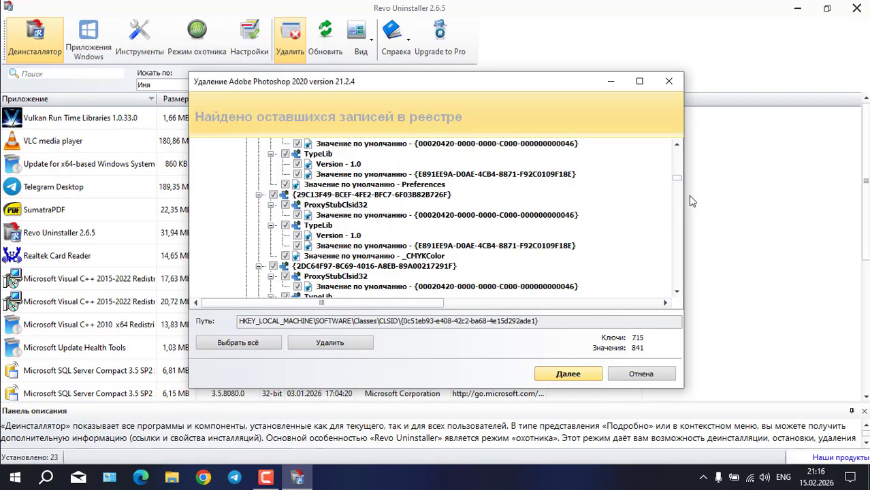
{"action": "left_click_drag", "start_coordinate": [678, 182], "coordinate": [681, 301]}
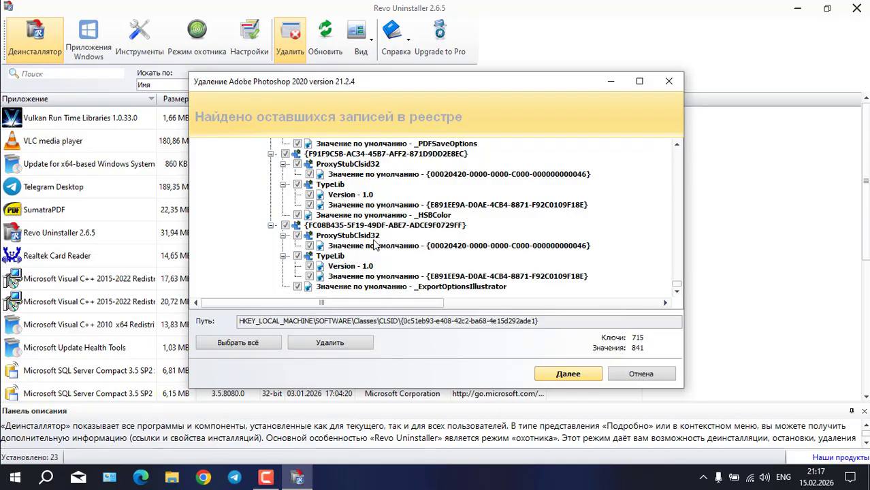
{"action": "left_click", "coordinate": [342, 343]}
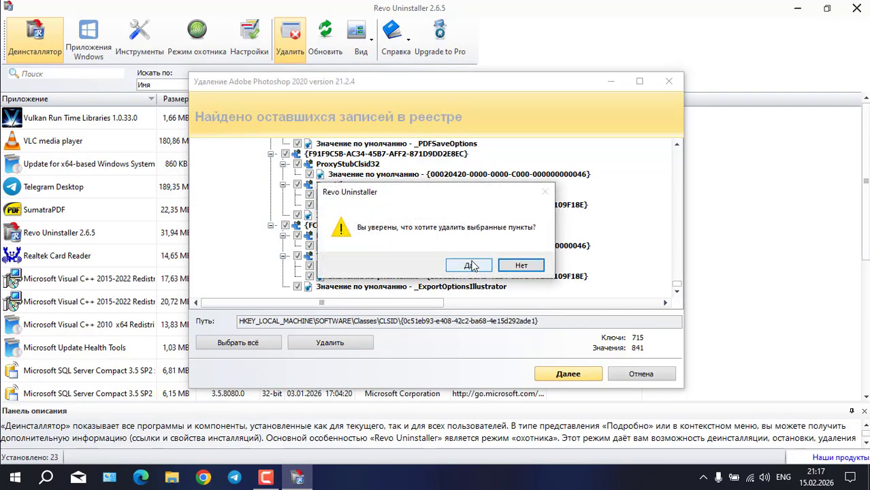
{"action": "left_click", "coordinate": [469, 265]}
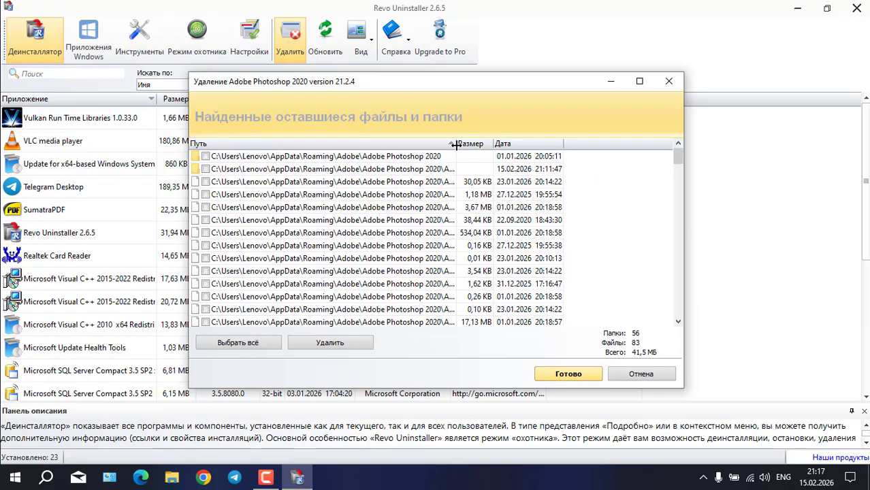
Widen the path column slightly, select all leftover Photoshop files and folders, and delete them with confirmation
{"action": "left_click_drag", "start_coordinate": [456, 145], "coordinate": [475, 144]}
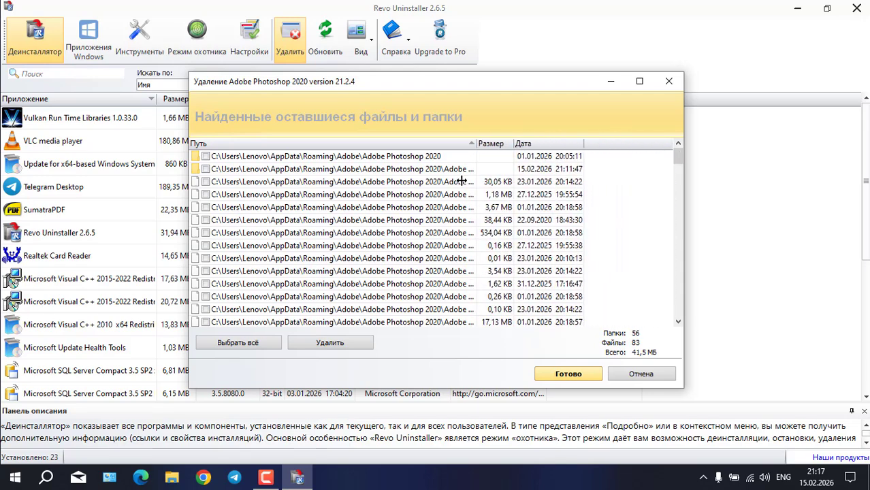
{"action": "left_click_drag", "start_coordinate": [462, 180], "coordinate": [461, 180]}
{"action": "left_click", "coordinate": [205, 157]}
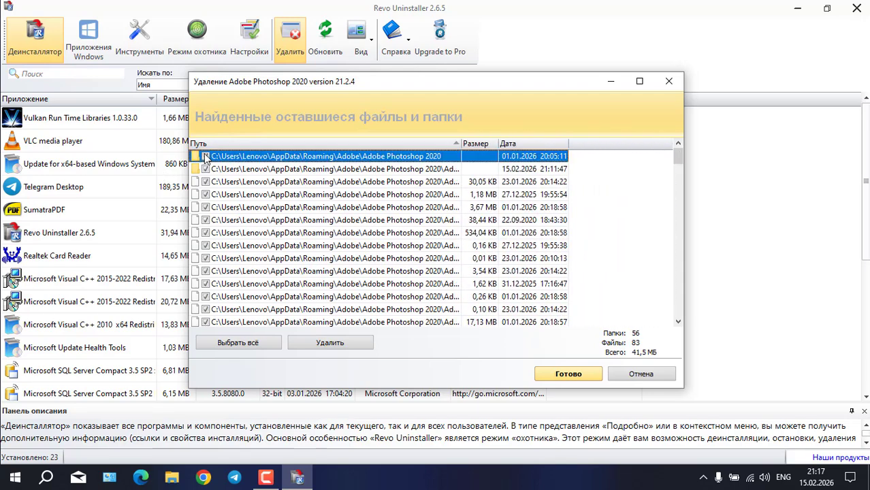
{"action": "scroll", "coordinate": [295, 259], "scroll_direction": "down", "scroll_amount": 5}
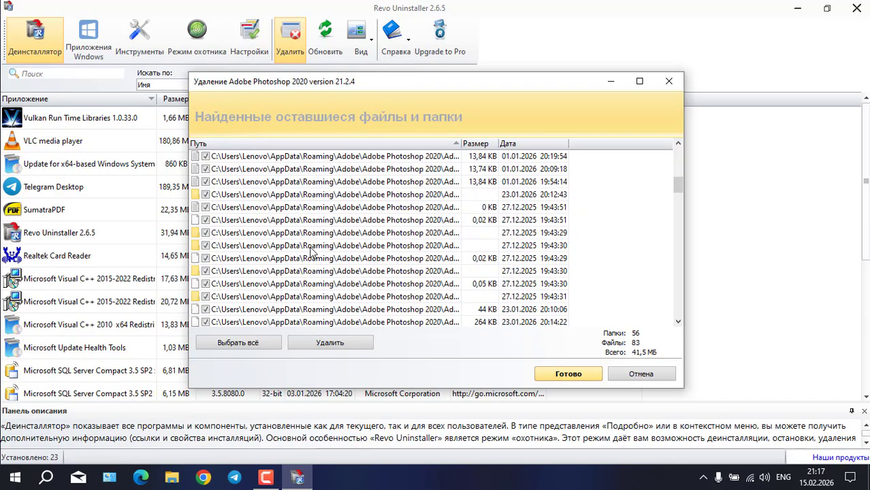
{"action": "left_click", "coordinate": [231, 344]}
{"action": "left_click", "coordinate": [232, 344]}
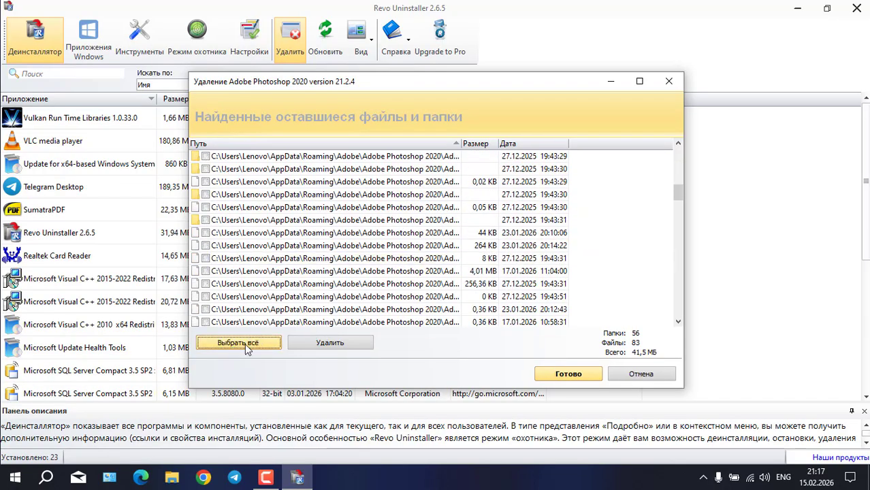
{"action": "left_click", "coordinate": [245, 343]}
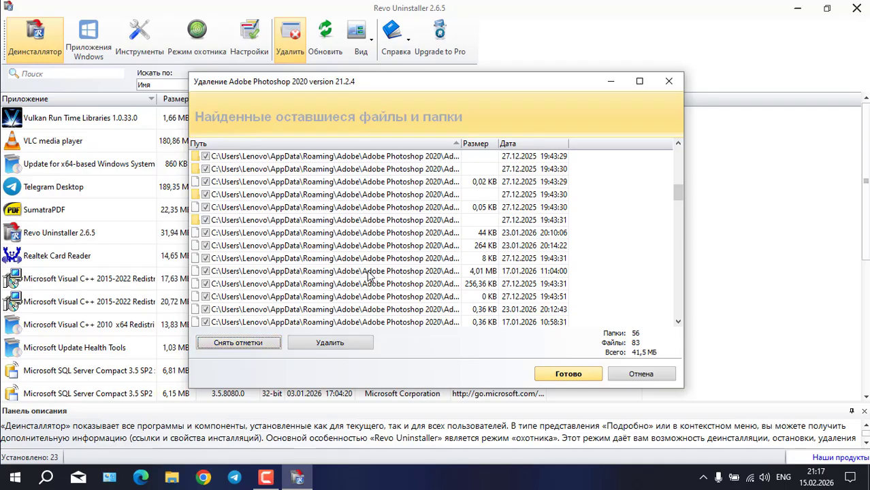
{"action": "left_click", "coordinate": [332, 346]}
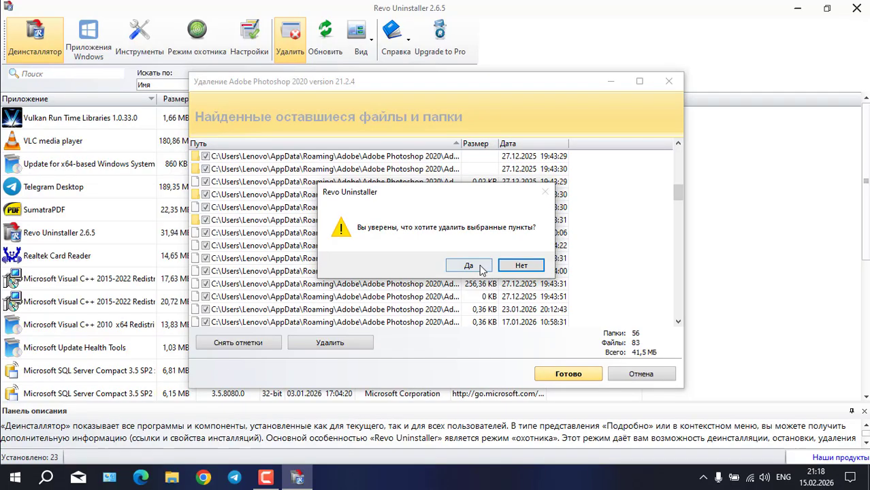
{"action": "left_click", "coordinate": [481, 266]}
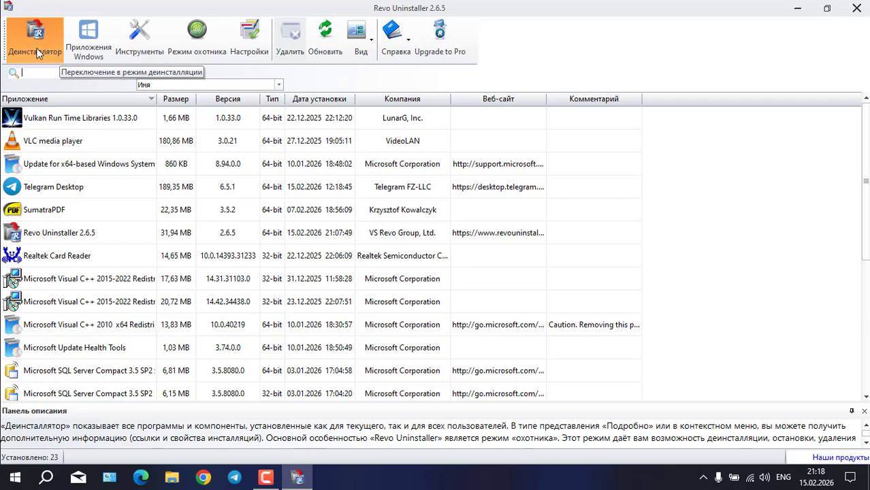
Open the list of installed Windows apps and look through its entries
{"action": "left_click", "coordinate": [85, 48]}
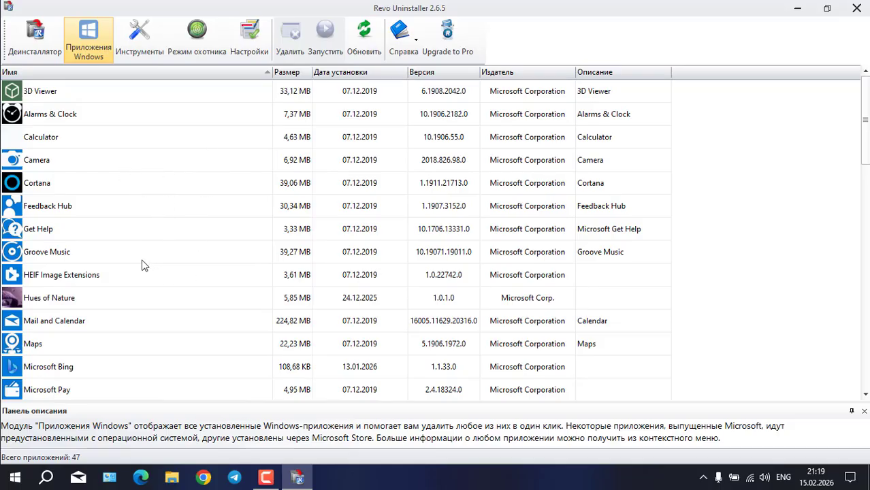
{"action": "left_click", "coordinate": [81, 101]}
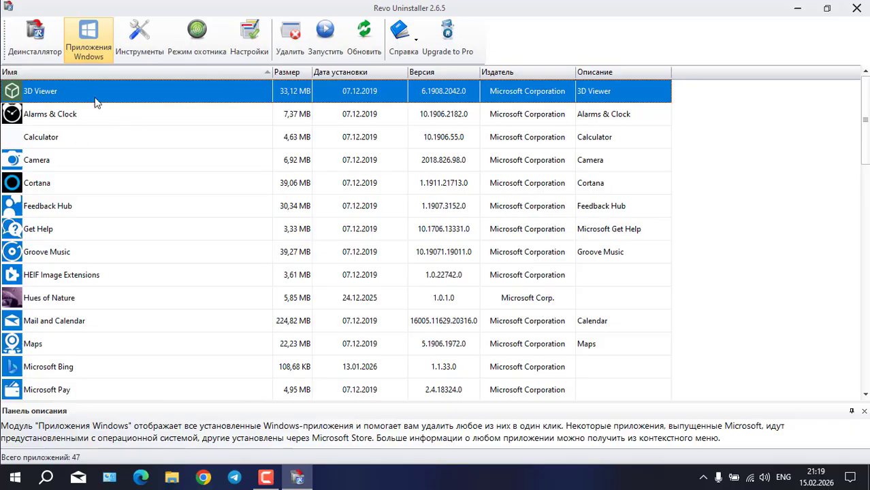
{"action": "left_click", "coordinate": [100, 123]}
{"action": "scroll", "coordinate": [116, 180], "scroll_direction": "down", "scroll_amount": 3}
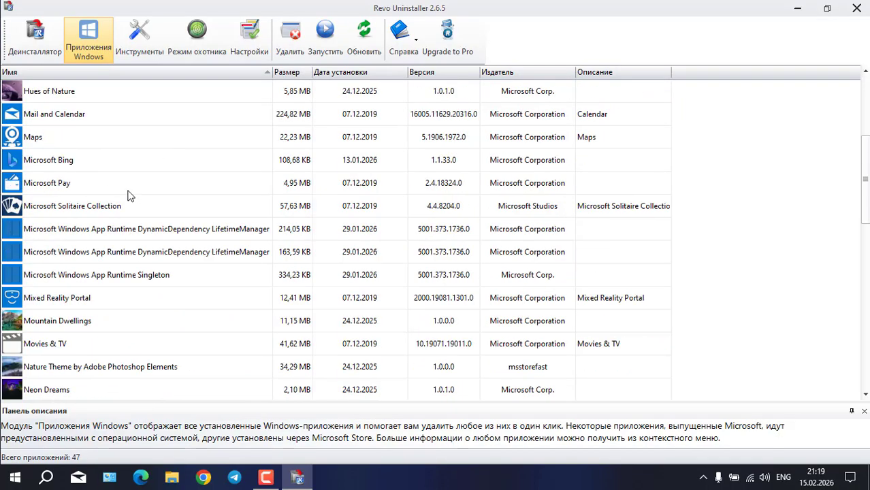
{"action": "scroll", "coordinate": [106, 277], "scroll_direction": "down", "scroll_amount": 3}
{"action": "scroll", "coordinate": [109, 225], "scroll_direction": "up", "scroll_amount": 4}
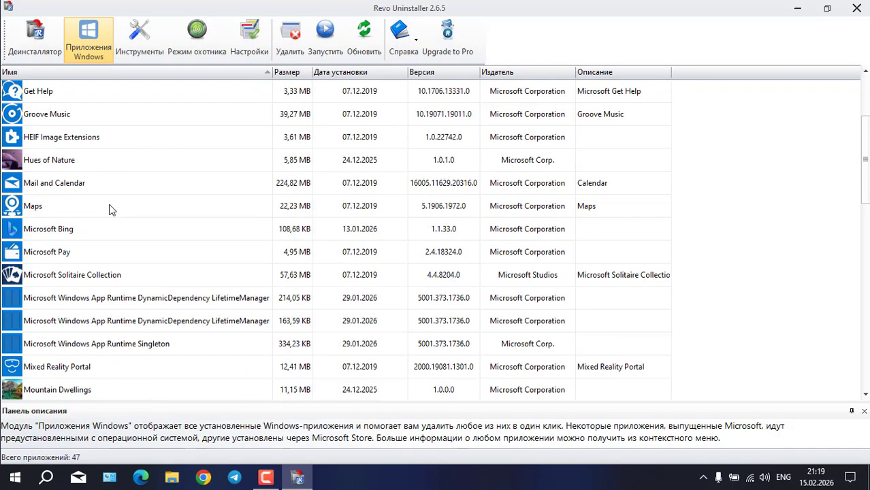
Open the autostart manager among the tools, disable the OneDrive startup entry, and review the remaining startup entries and services
{"action": "left_click", "coordinate": [136, 39]}
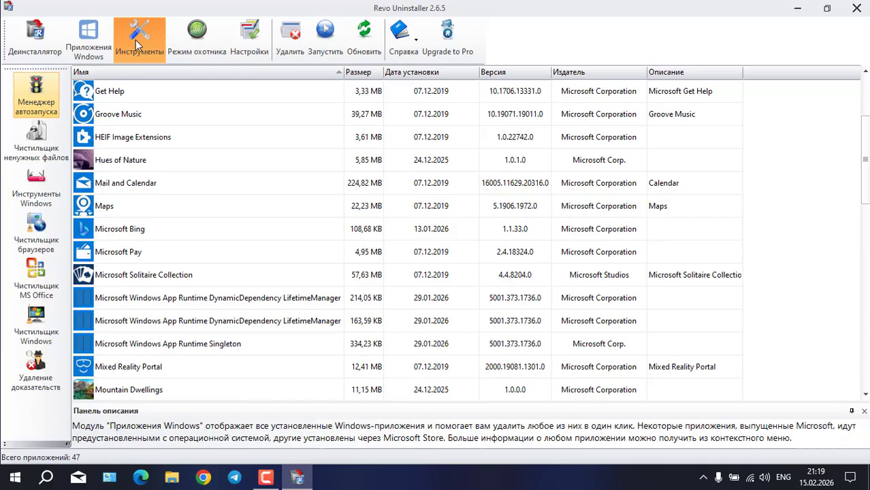
{"action": "left_click", "coordinate": [31, 102]}
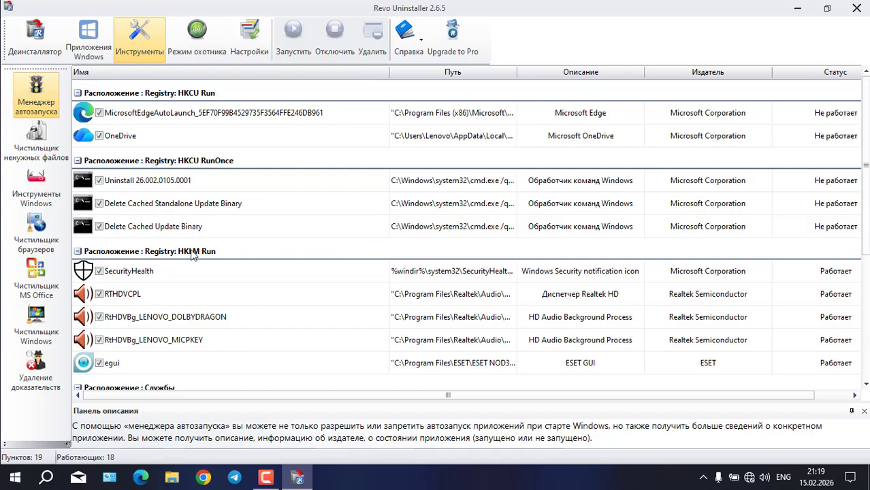
{"action": "scroll", "coordinate": [239, 306], "scroll_direction": "down", "scroll_amount": 3}
{"action": "scroll", "coordinate": [238, 306], "scroll_direction": "up", "scroll_amount": 3}
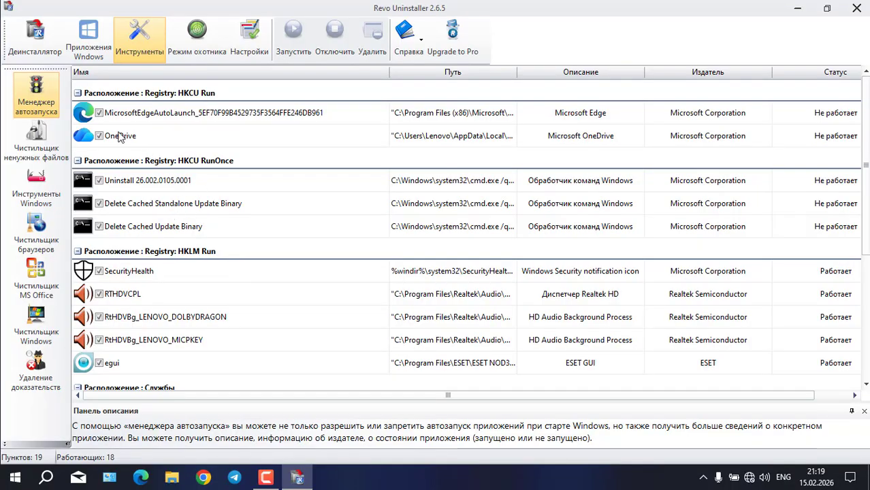
{"action": "left_click", "coordinate": [99, 136]}
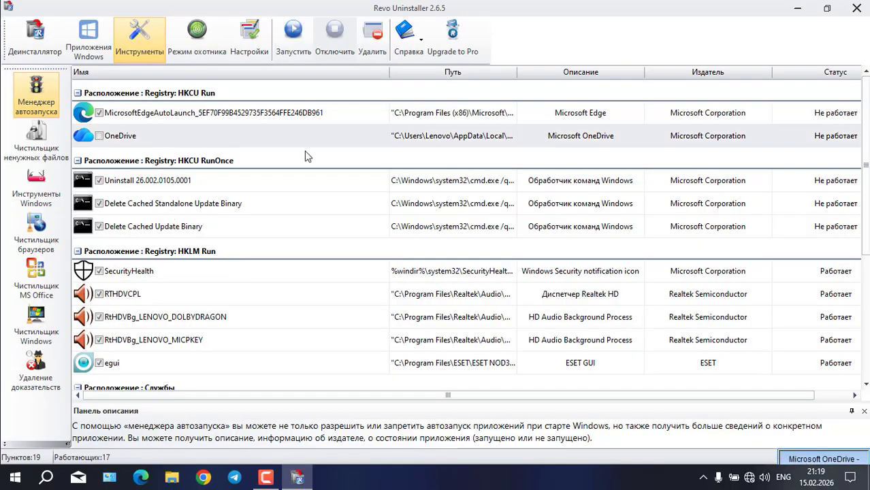
{"action": "scroll", "coordinate": [219, 163], "scroll_direction": "down", "scroll_amount": 1}
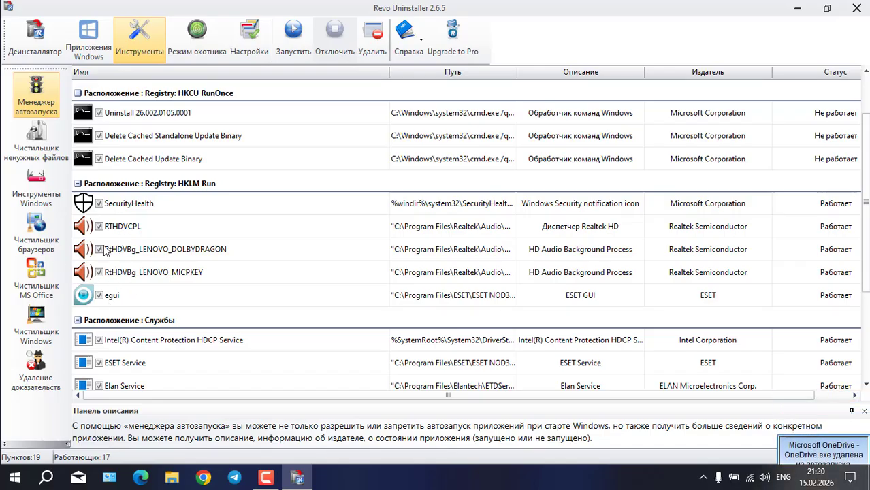
{"action": "scroll", "coordinate": [105, 323], "scroll_direction": "down", "scroll_amount": 1}
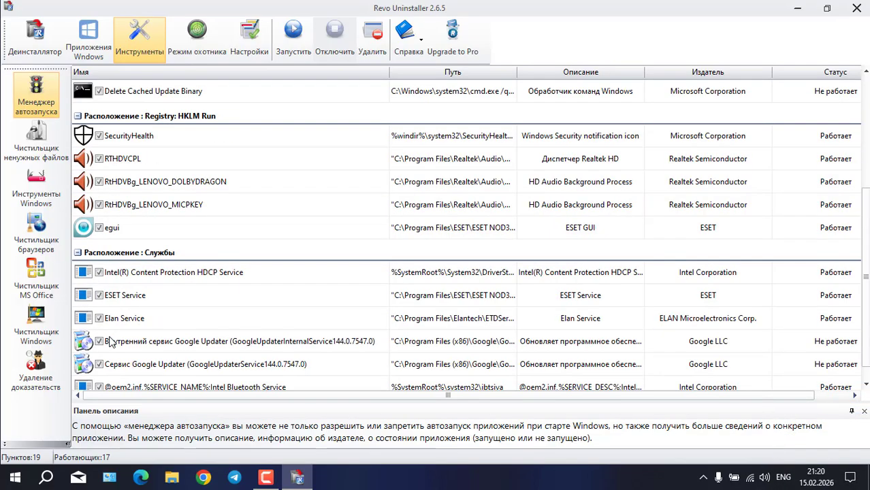
Look at the junk files cleaner and the Windows tools, reading the descriptions of network information, Netstat, disk defragmentation and services
{"action": "scroll", "coordinate": [109, 340], "scroll_direction": "down", "scroll_amount": 1}
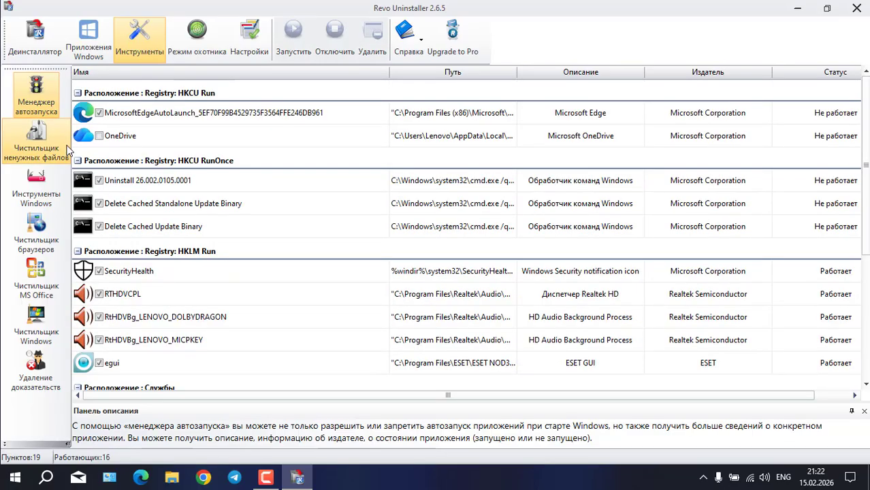
{"action": "left_click", "coordinate": [46, 153]}
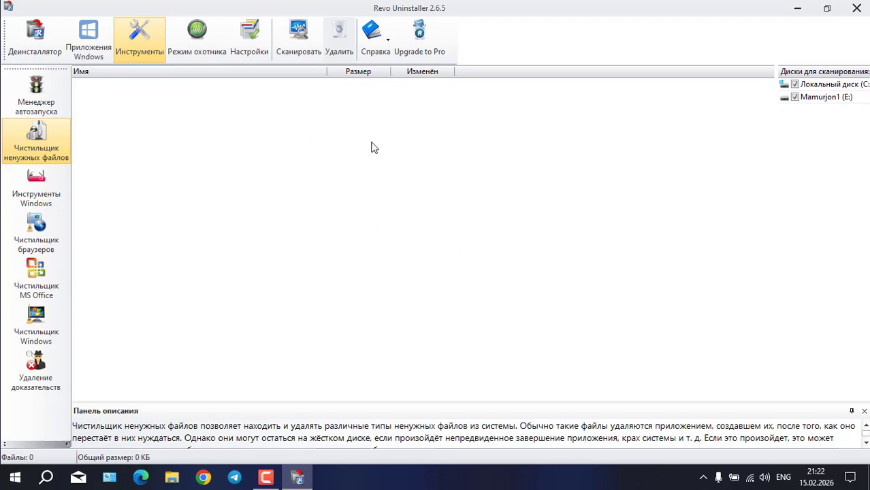
{"action": "left_click", "coordinate": [46, 198]}
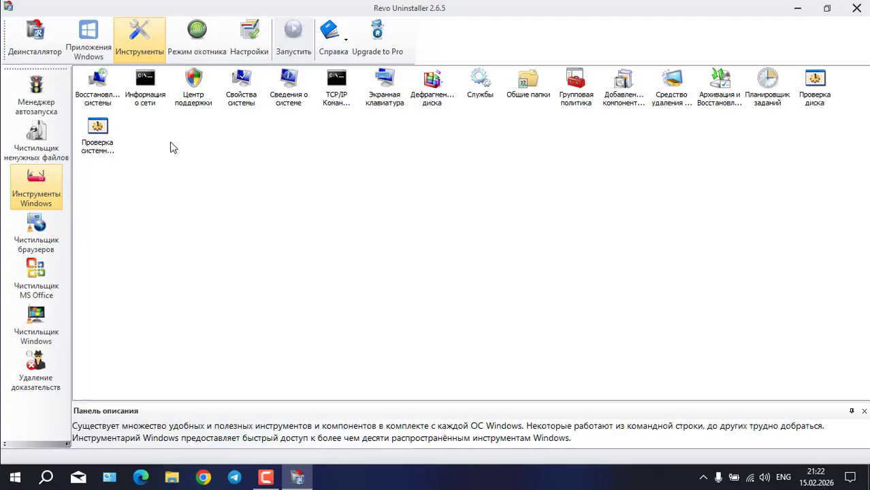
{"action": "left_click", "coordinate": [145, 88]}
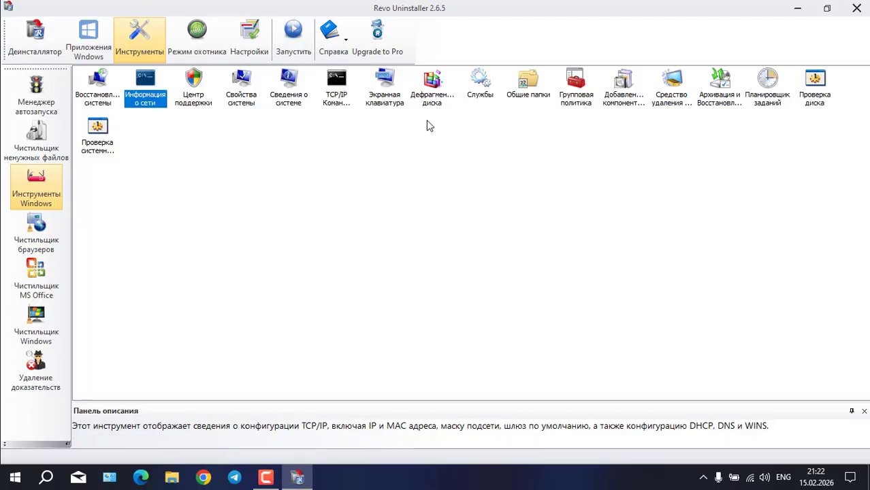
{"action": "left_click", "coordinate": [336, 83]}
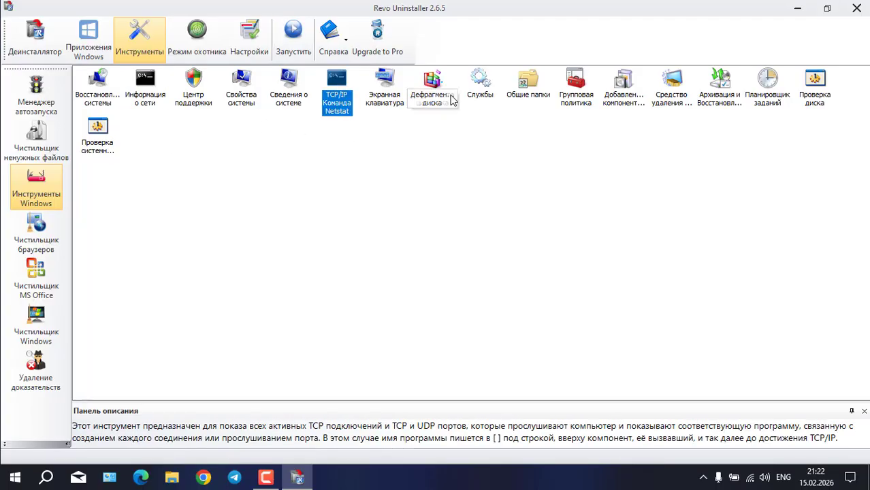
{"action": "left_click", "coordinate": [436, 95]}
{"action": "left_click", "coordinate": [488, 89]}
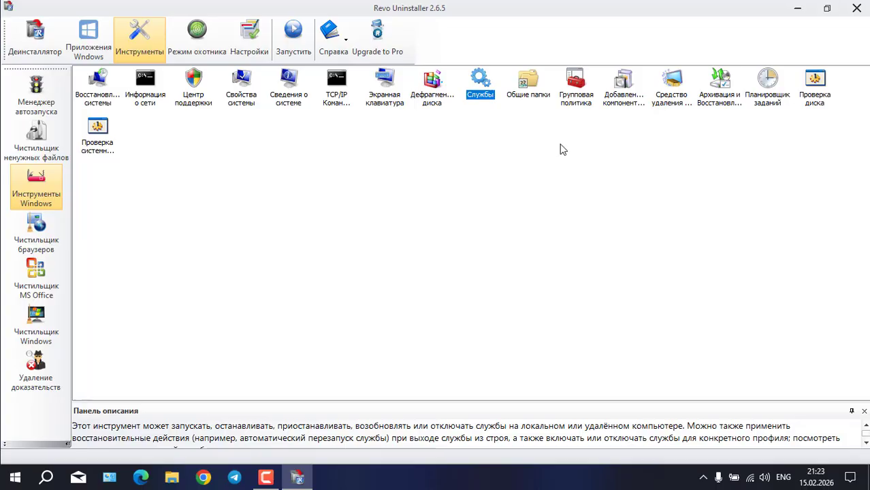
Look through the browser cleaner, MS Office cleaner, Windows cleaner and evidence remover among the tools
{"action": "left_click", "coordinate": [53, 248]}
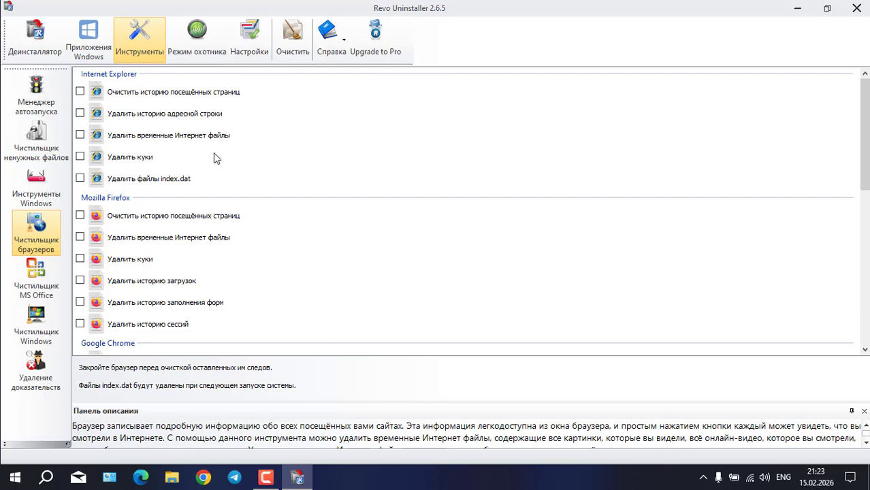
{"action": "left_click", "coordinate": [53, 279]}
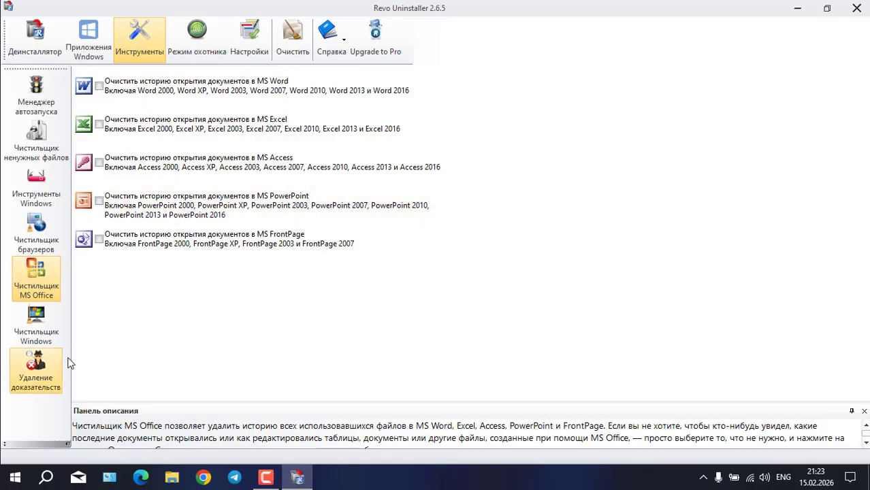
{"action": "left_click", "coordinate": [34, 339]}
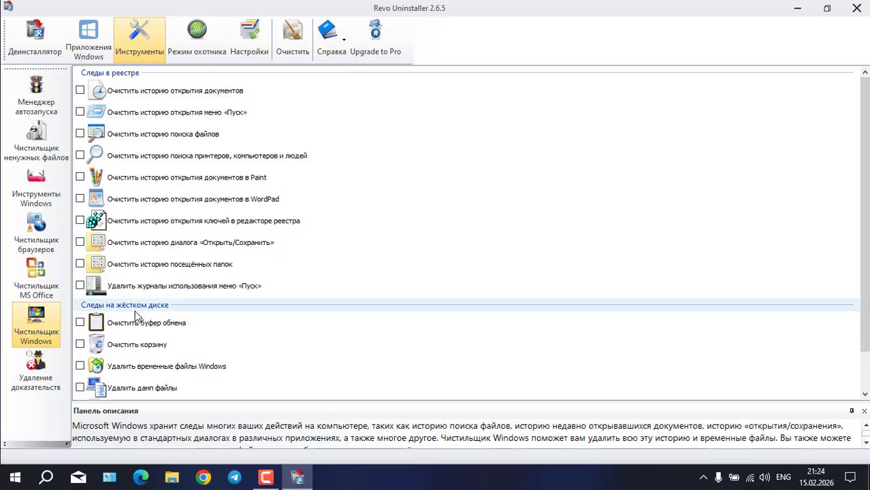
{"action": "left_click", "coordinate": [34, 373]}
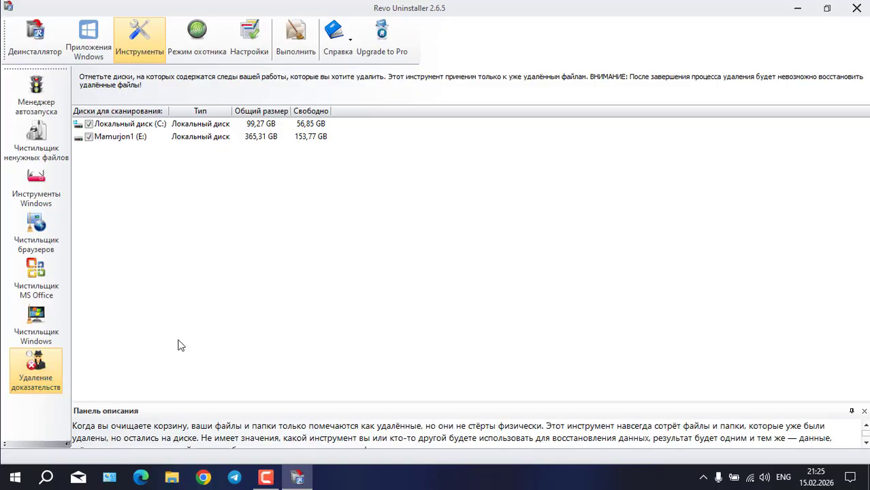
Try hunter mode's crosshair on the empty desktop, dismiss the warning, and return to the main window's installed programs and Windows apps lists
{"action": "left_click", "coordinate": [198, 49]}
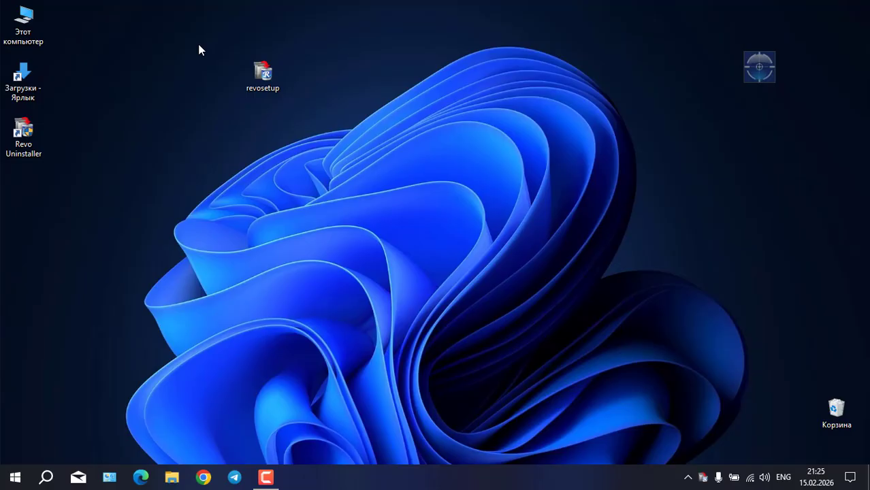
{"action": "left_click_drag", "start_coordinate": [771, 76], "coordinate": [758, 78]}
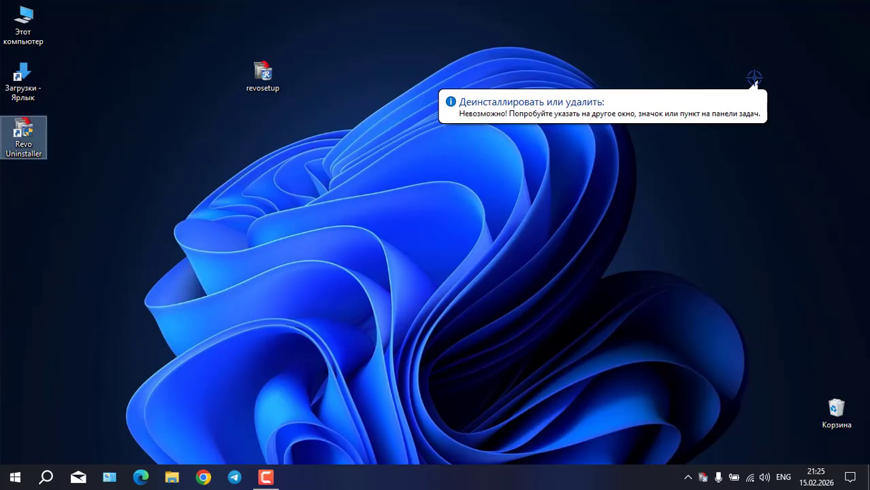
{"action": "left_click", "coordinate": [856, 20]}
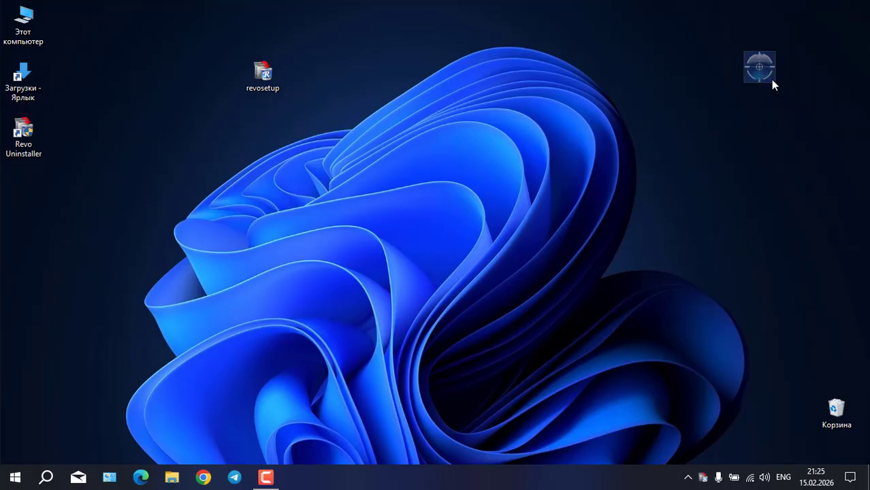
{"action": "mouse_move", "coordinate": [761, 66]}
{"action": "left_mouse_down"}
{"action": "mouse_move", "coordinate": [378, 75]}
{"action": "mouse_move", "coordinate": [420, 83]}
{"action": "mouse_move", "coordinate": [755, 82]}
{"action": "left_mouse_up"}
{"action": "left_click", "coordinate": [824, 105]}
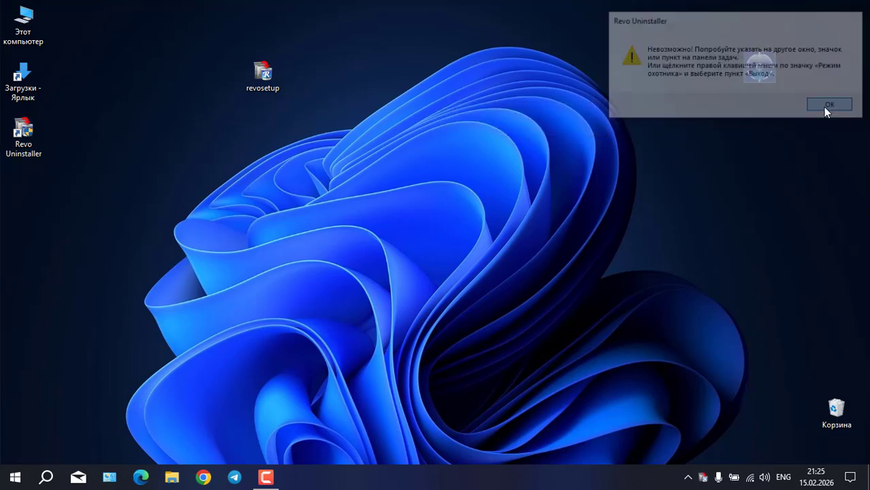
{"action": "left_click", "coordinate": [35, 38]}
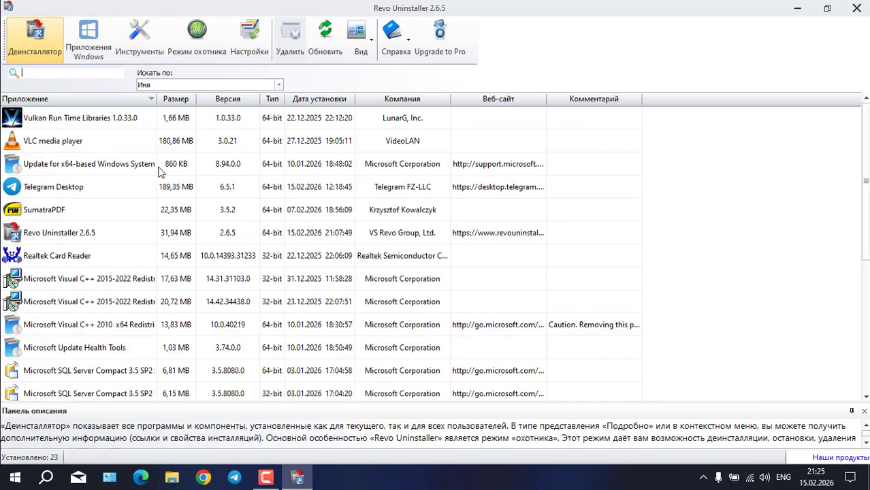
{"action": "left_click", "coordinate": [93, 34]}
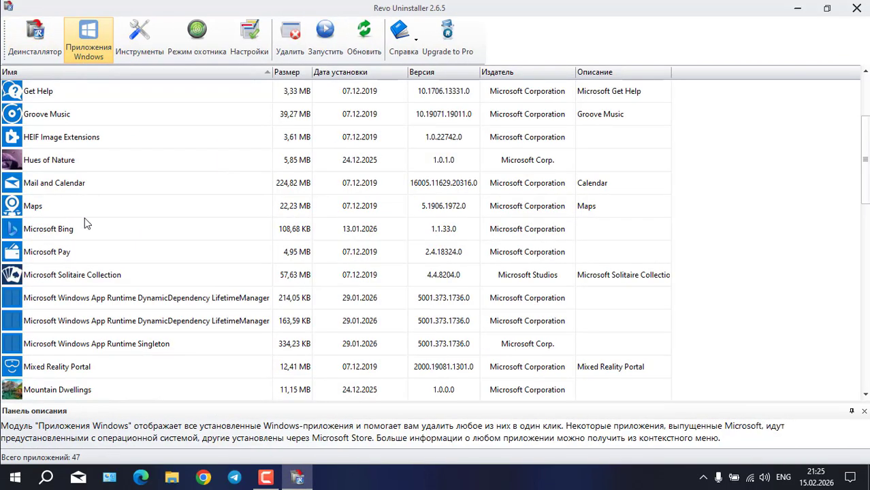
Enter hunter mode again, aim the crosshair at another empty desktop spot, dismiss the warning, and exit hunter mode
{"action": "left_click", "coordinate": [201, 32]}
{"action": "left_click_drag", "start_coordinate": [753, 71], "coordinate": [675, 96]}
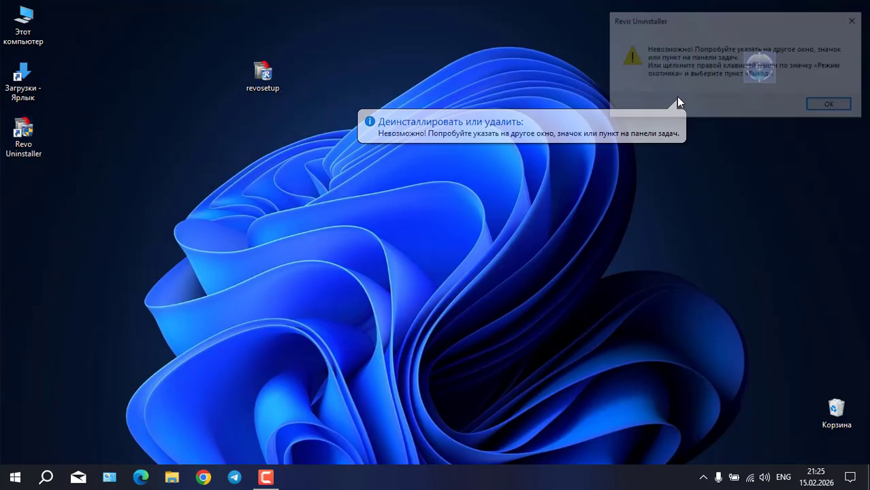
{"action": "left_click", "coordinate": [828, 104]}
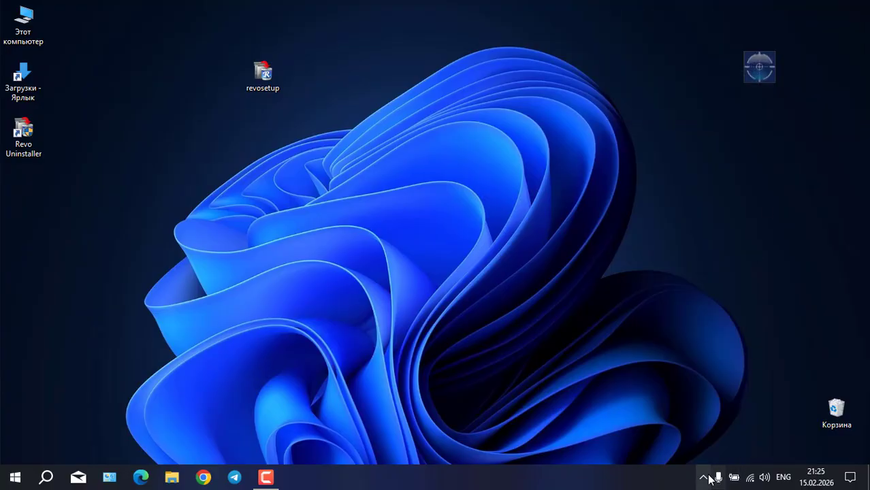
{"action": "left_click", "coordinate": [705, 478]}
{"action": "left_click", "coordinate": [724, 451]}
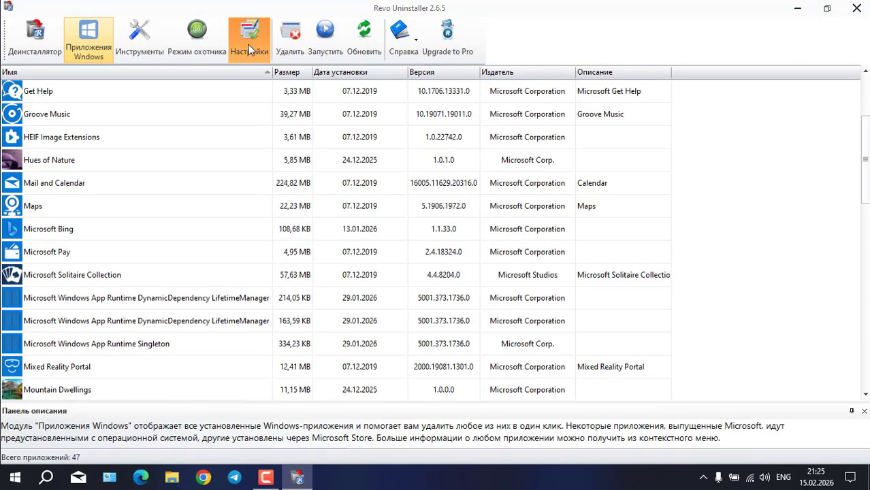
Review the language and view settings, turn off checking for updates at startup, and close the settings with confirmation
{"action": "left_click", "coordinate": [249, 49]}
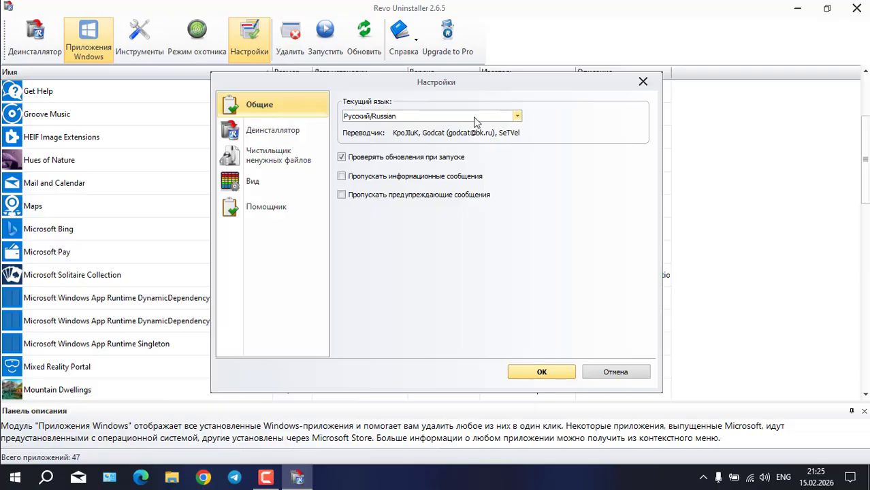
{"action": "left_click", "coordinate": [517, 116]}
{"action": "left_click", "coordinate": [517, 116]}
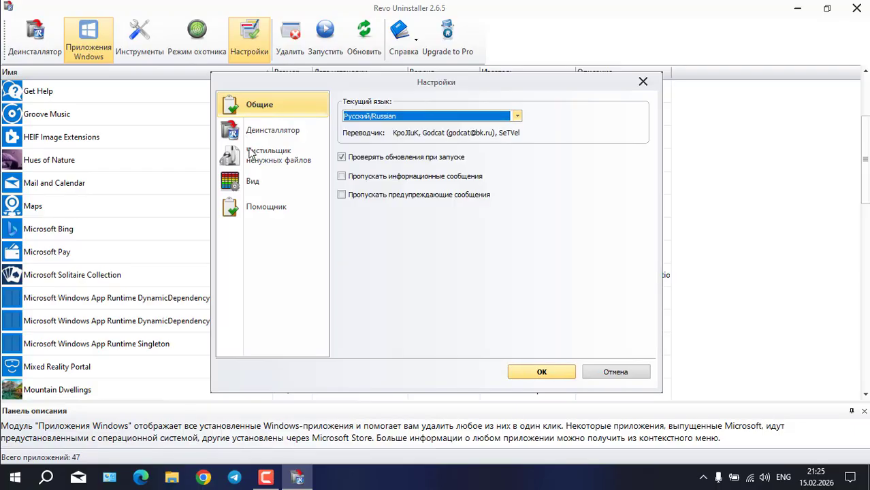
{"action": "left_click", "coordinate": [262, 188]}
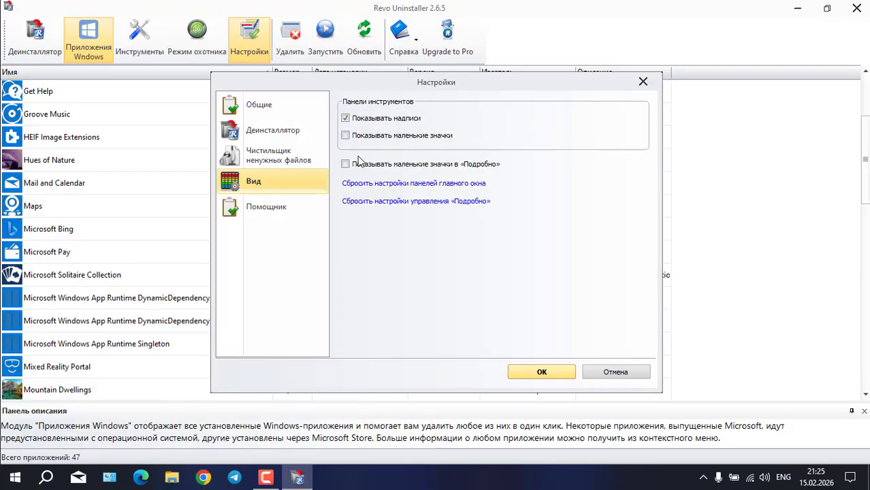
{"action": "left_click", "coordinate": [277, 114]}
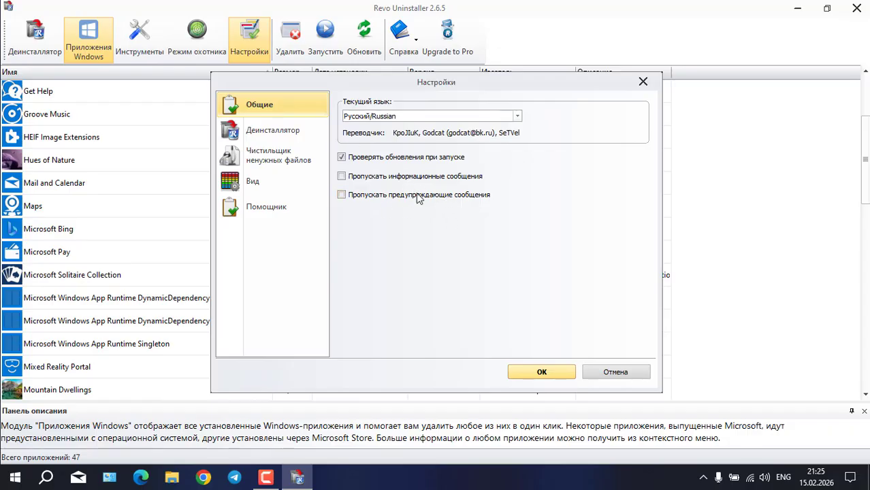
{"action": "left_click", "coordinate": [362, 161]}
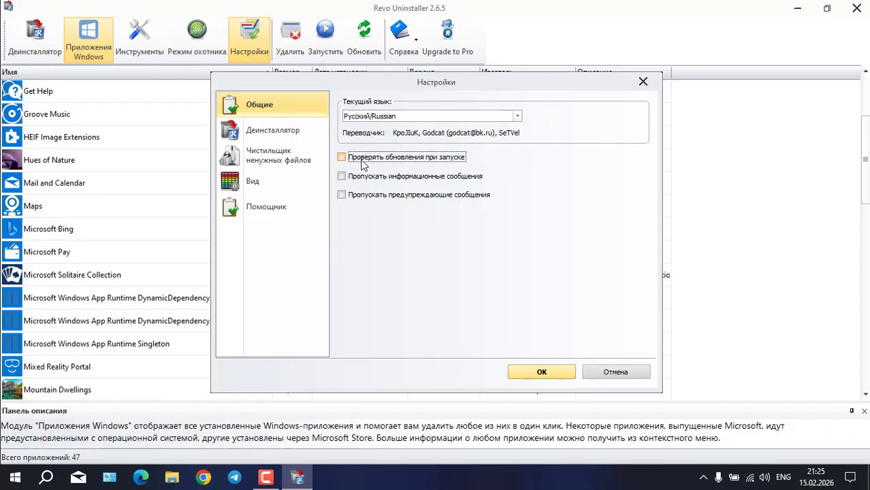
{"action": "key", "text": "Return"}
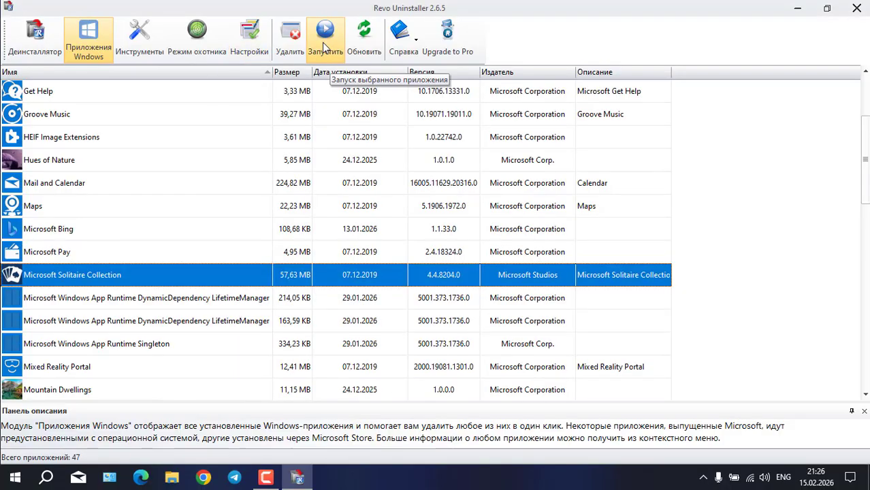
Select Microsoft Pay and Groove Music in turn among the Windows apps, and refresh the app list
{"action": "left_click", "coordinate": [48, 249]}
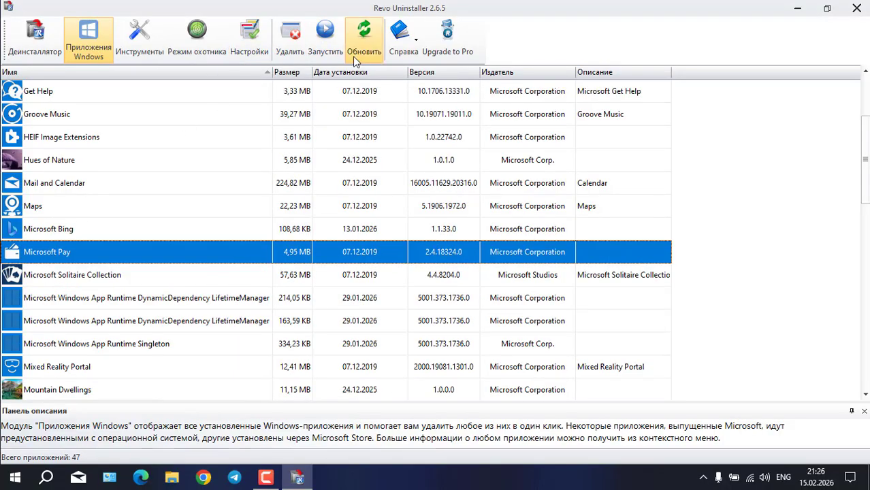
{"action": "left_click", "coordinate": [63, 121]}
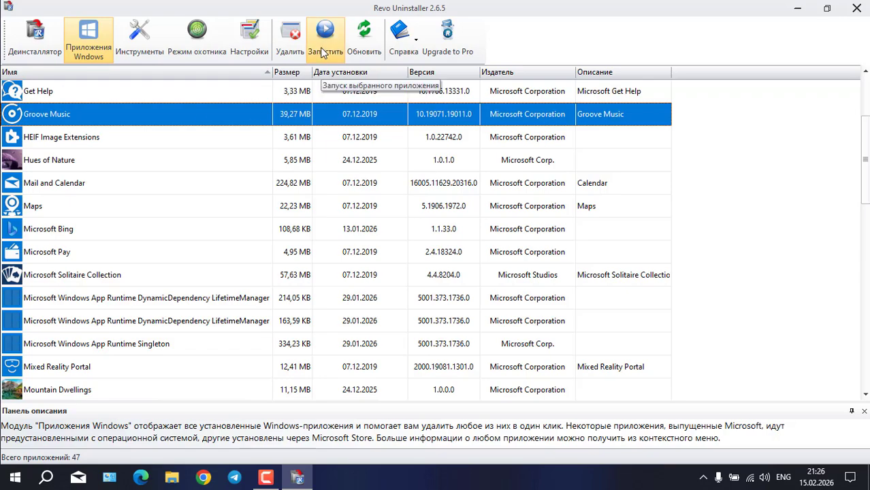
{"action": "left_click", "coordinate": [365, 43]}
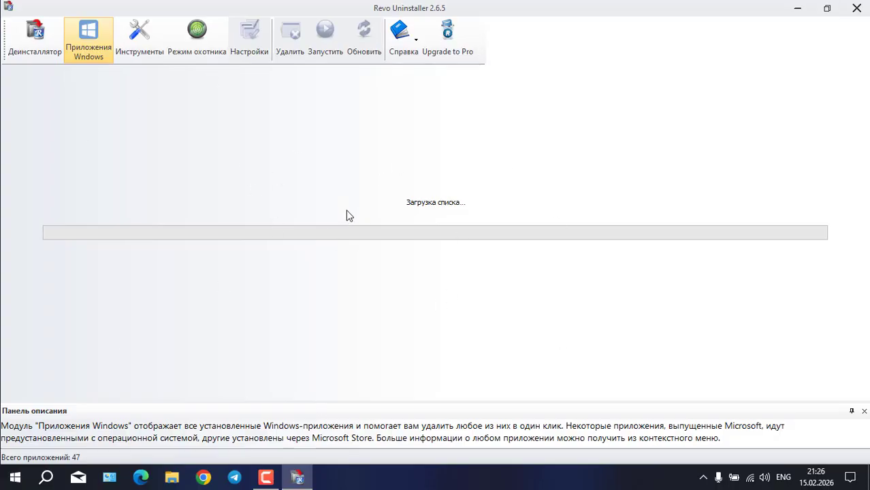
View the available help options, close them, and return to the list of installed programs
{"action": "left_click", "coordinate": [414, 42]}
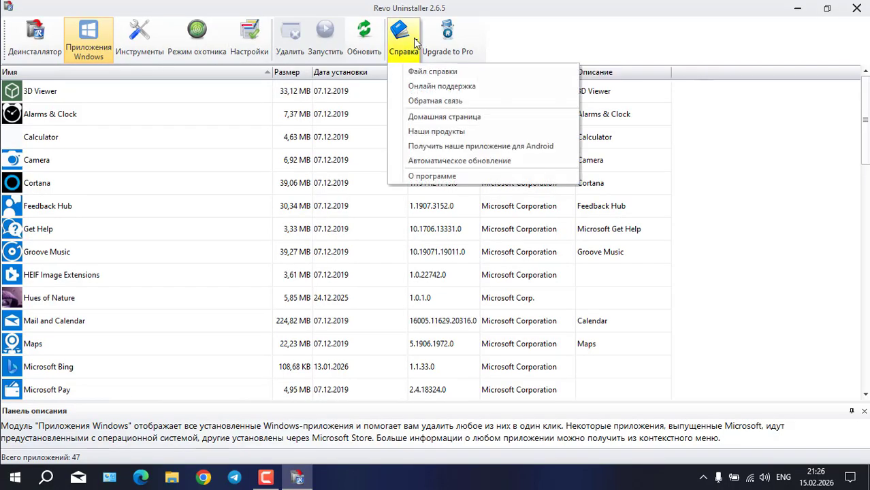
{"action": "left_click", "coordinate": [415, 42]}
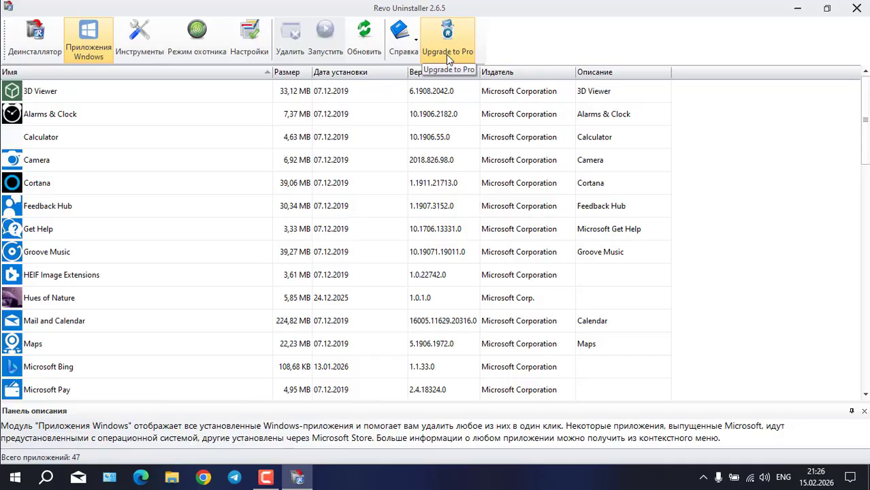
{"action": "left_click", "coordinate": [34, 38]}
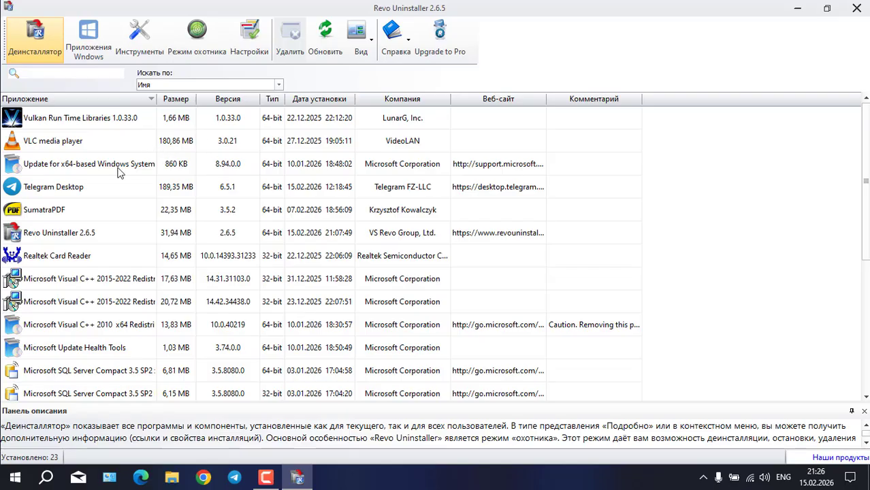